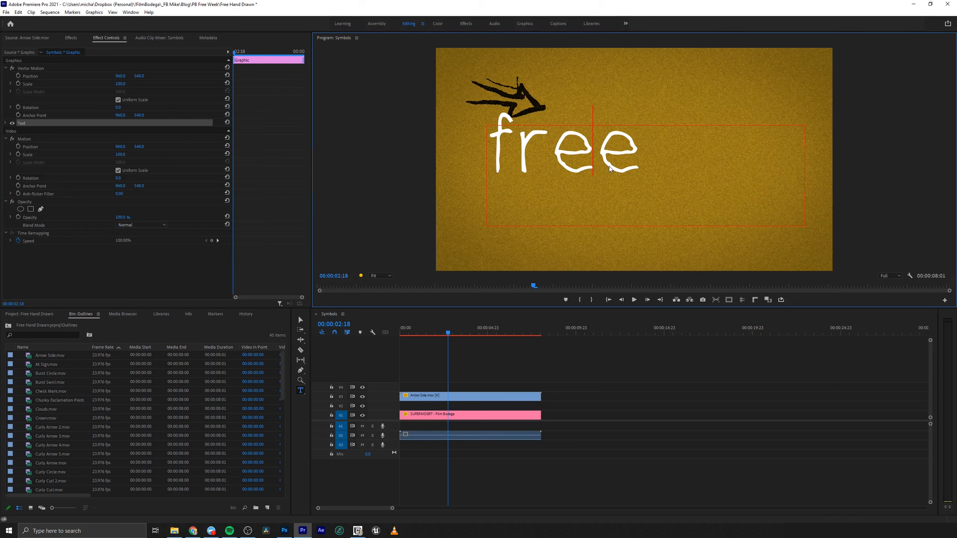
Centre-align the whole word "free" in the text layer.
double_click(610, 165)
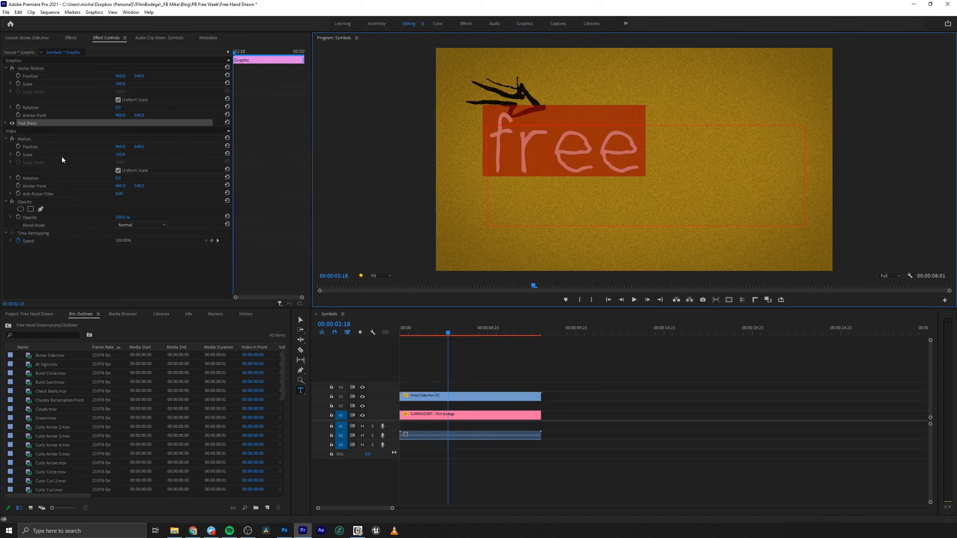
click(5, 124)
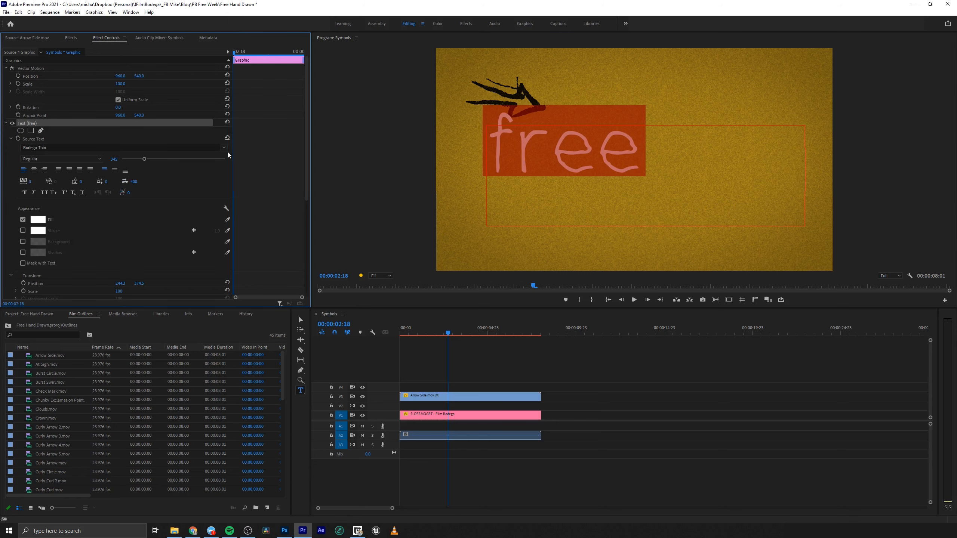
click(627, 164)
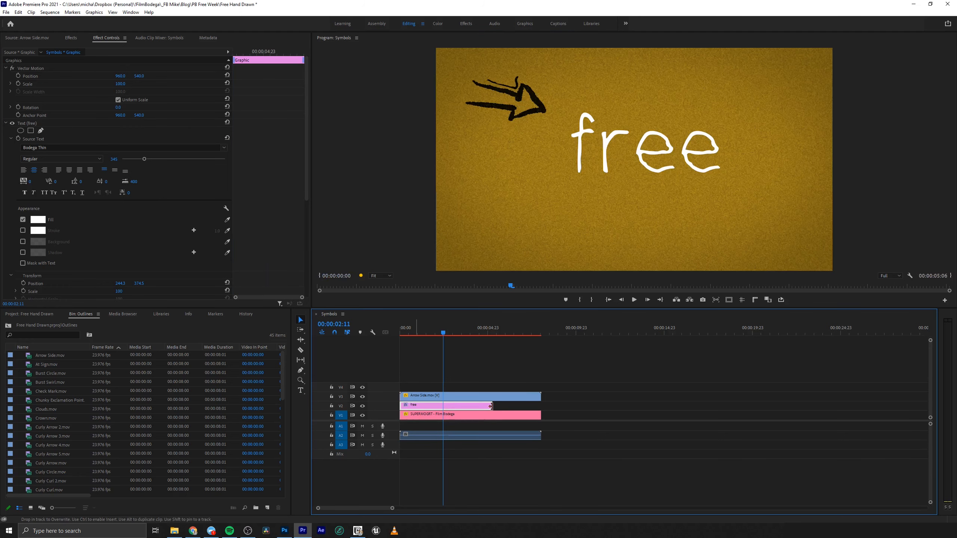
Extend the "free" title to the end of the other clips and move it slightly down and left to about 888, 625.
drag(492, 405, 540, 406)
click(460, 331)
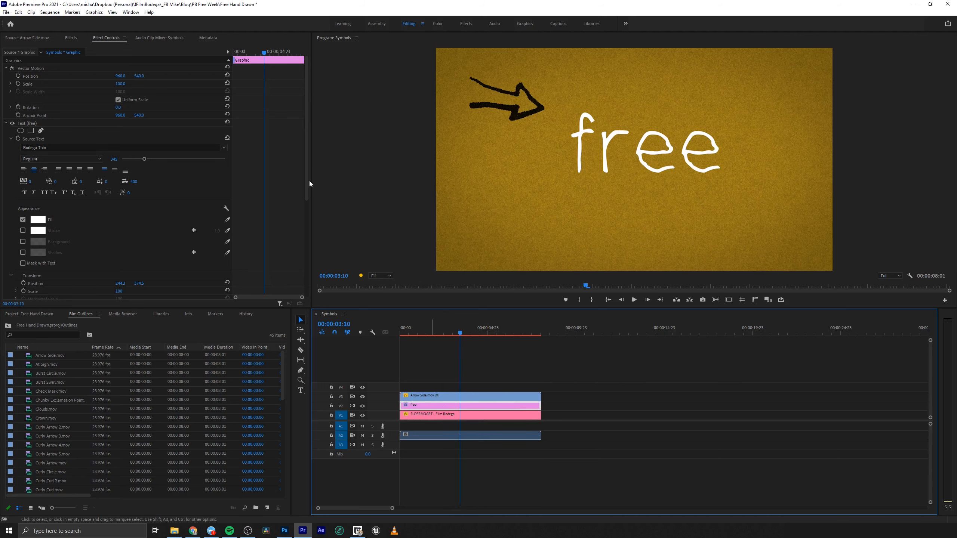
click(34, 76)
drag(608, 153, 594, 169)
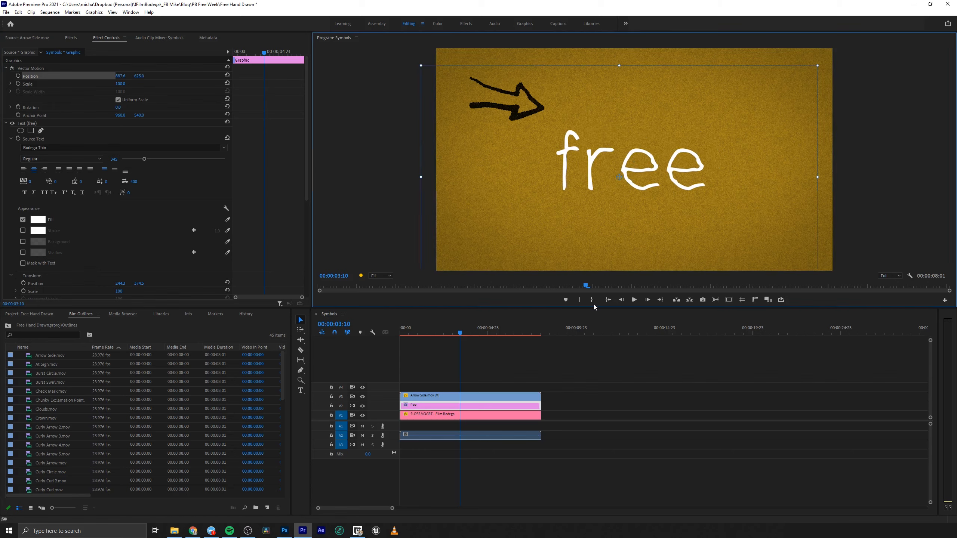
Preview Chunky Exclamation Point.mov, and place Exclamation Points.mov on track V4 at the start of the sequence.
click(620, 406)
double_click(60, 400)
click(93, 287)
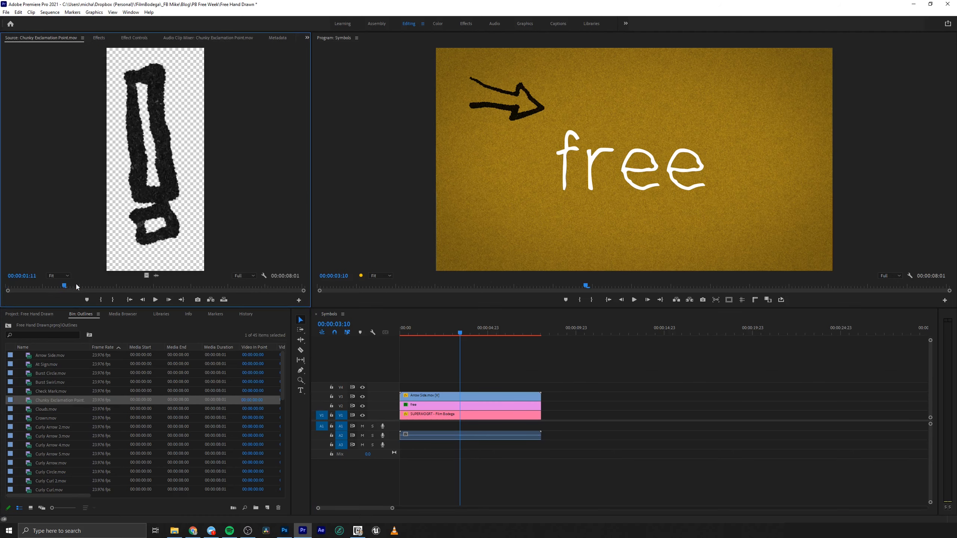
scroll(69, 433, down, 4)
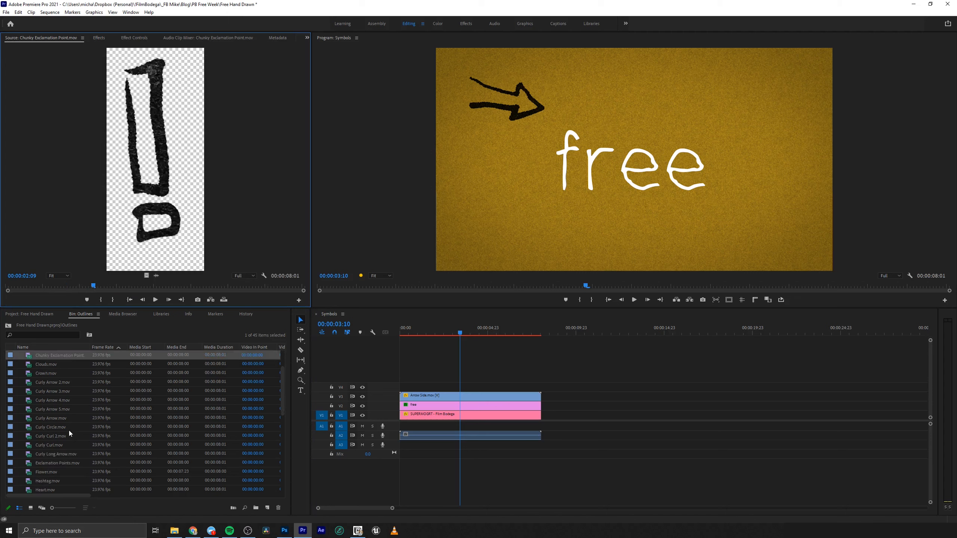
click(35, 410)
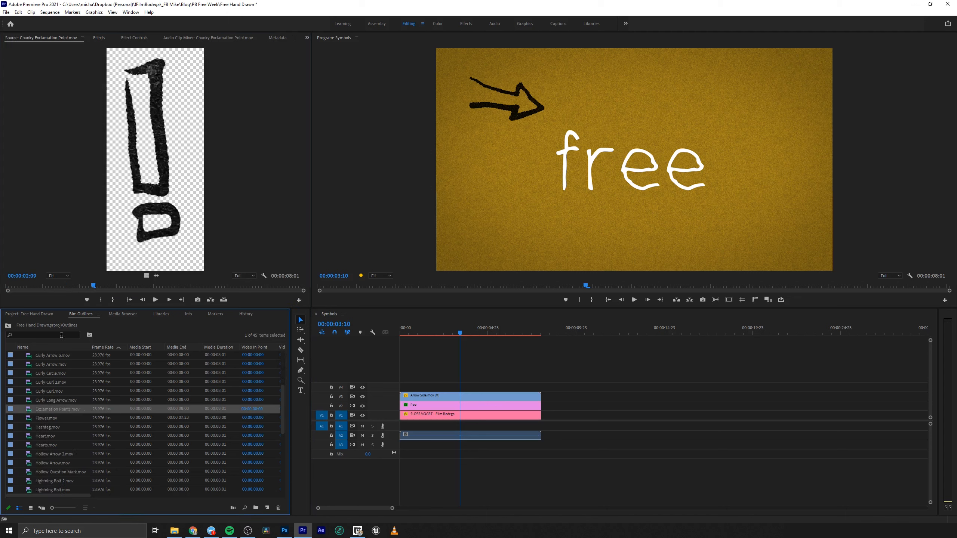
double_click(28, 410)
drag(42, 287, 412, 391)
click(471, 387)
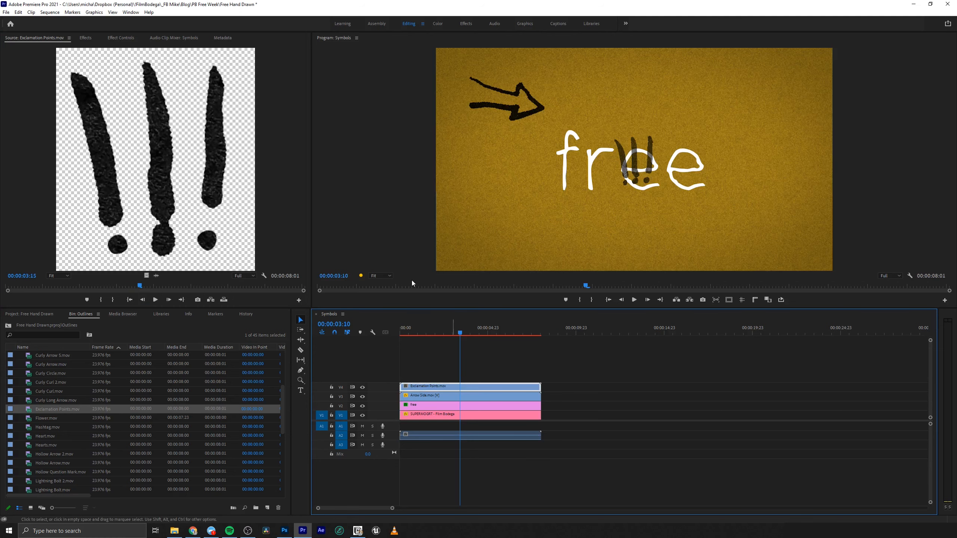
Enlarge the exclamation points and position them directly after the word "free" at about 1476, 509.
click(120, 38)
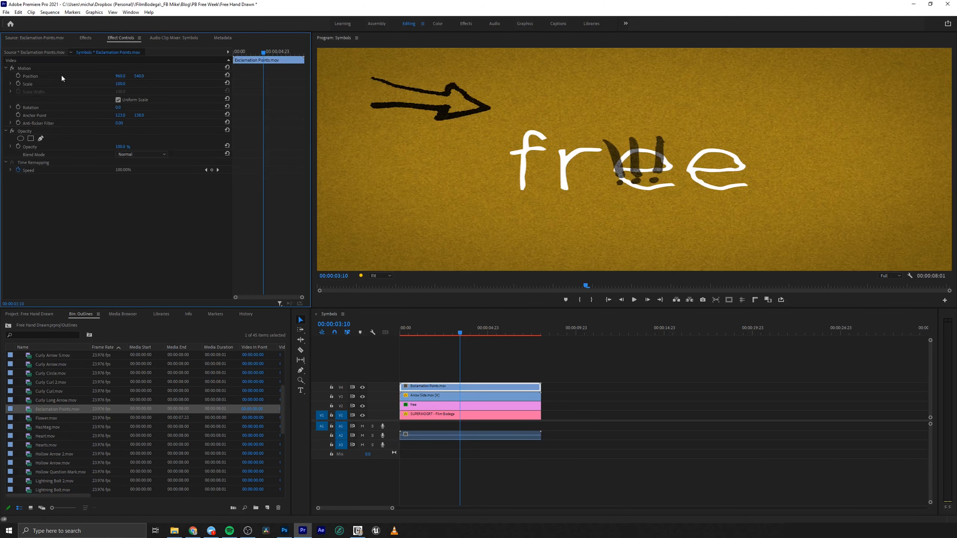
click(42, 75)
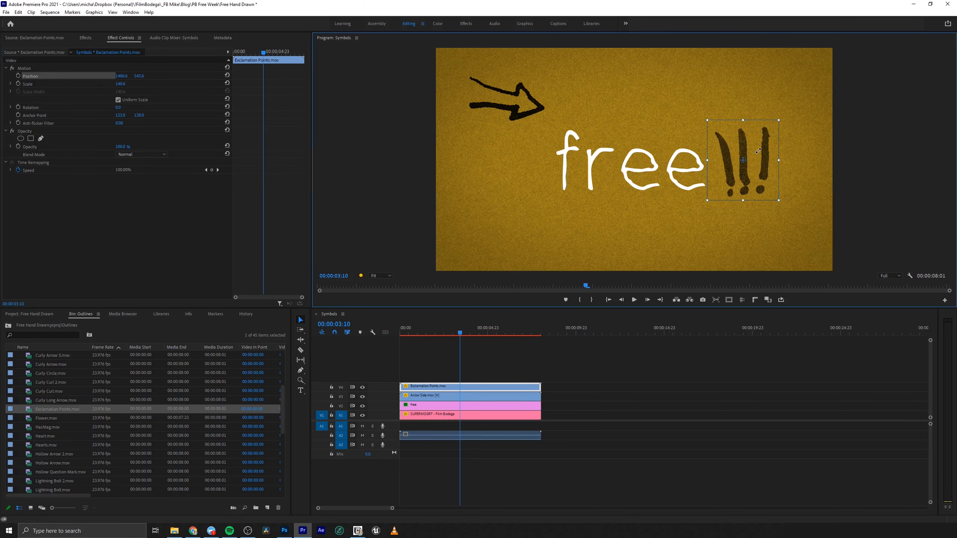
drag(746, 174, 742, 172)
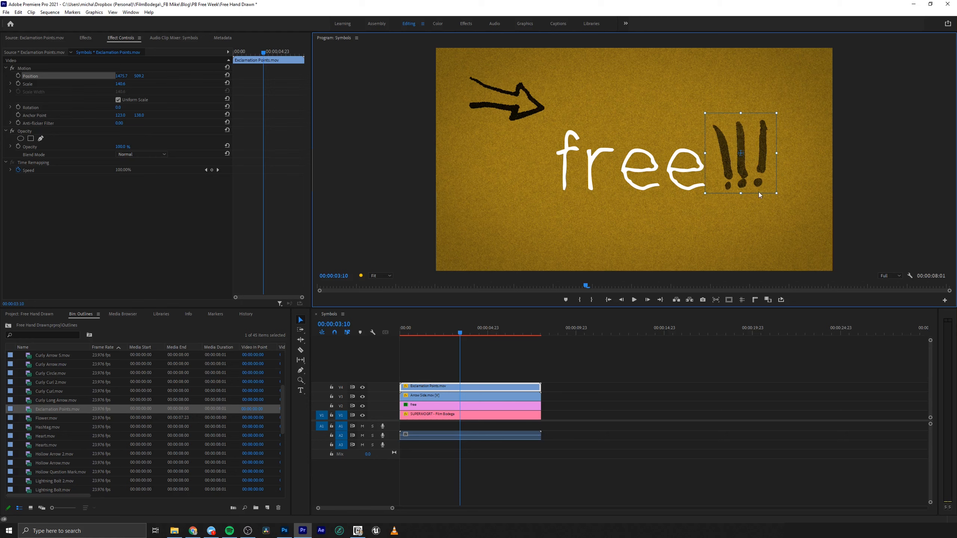
Find the Tint effect and apply it to the Exclamation Points.mov clip.
click(744, 164)
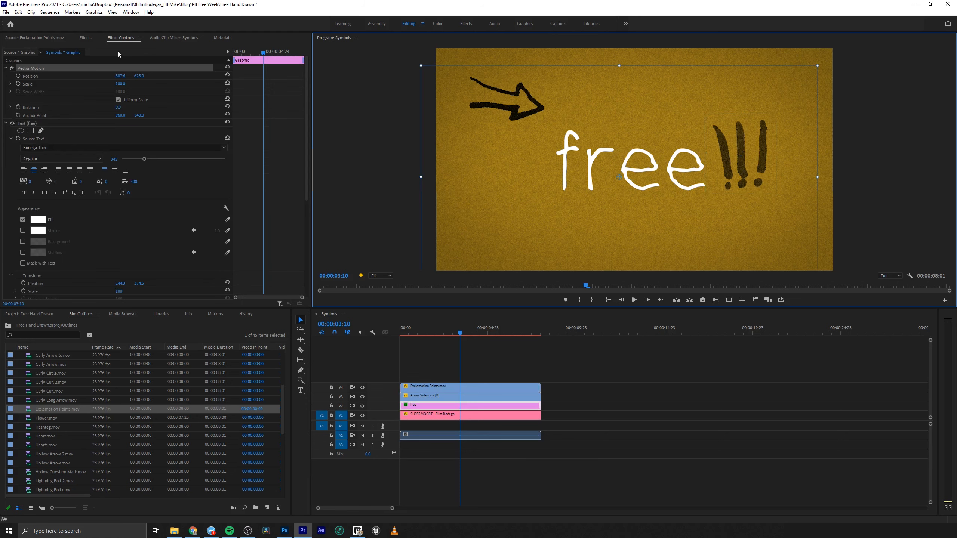
key(shift+7)
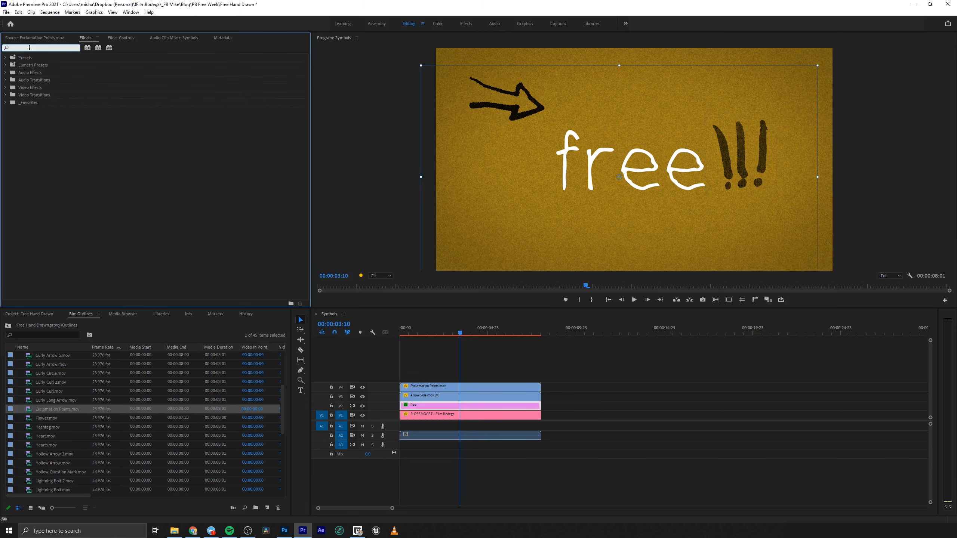
text(tint)
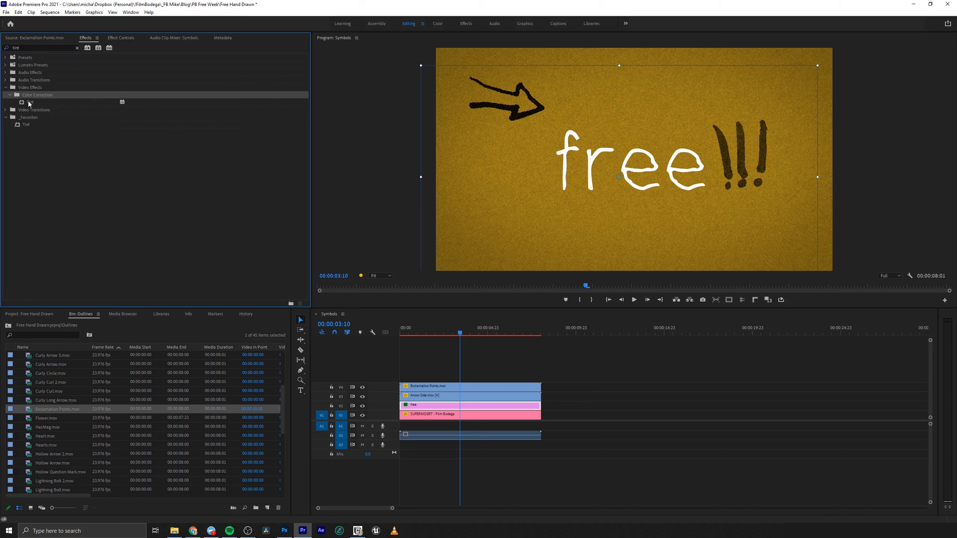
drag(30, 104, 412, 387)
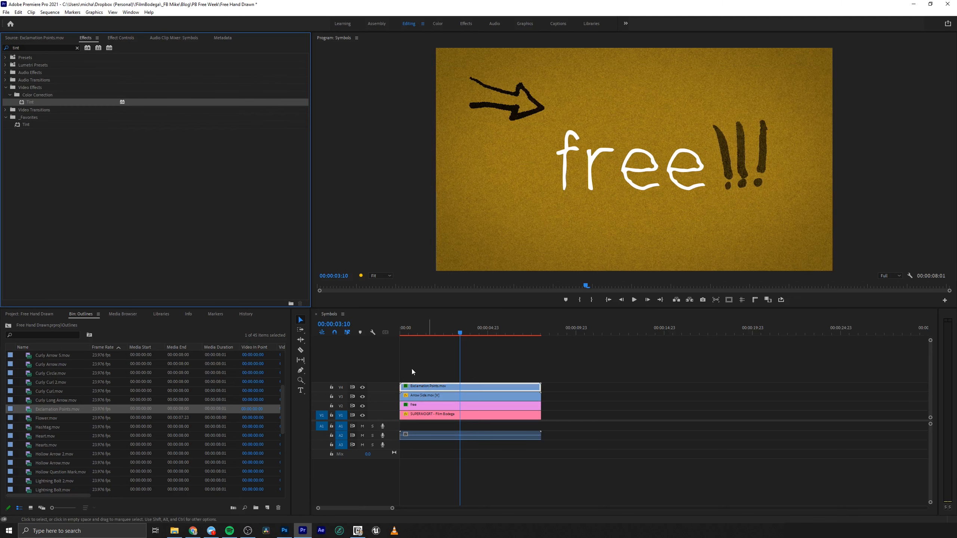
click(121, 37)
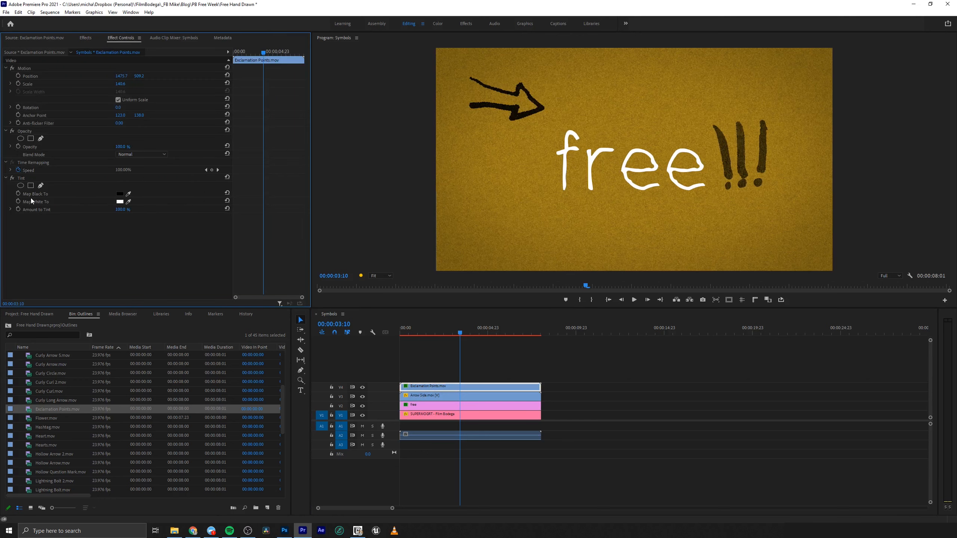
Set the Map Black To colour of the exclamation points' Tint to dark red, 9B0000.
click(121, 196)
click(471, 276)
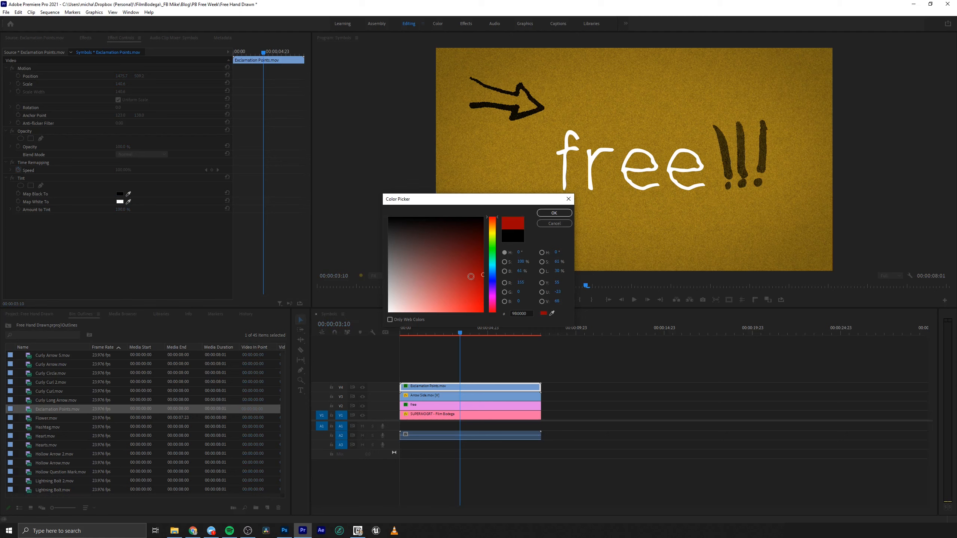
click(554, 213)
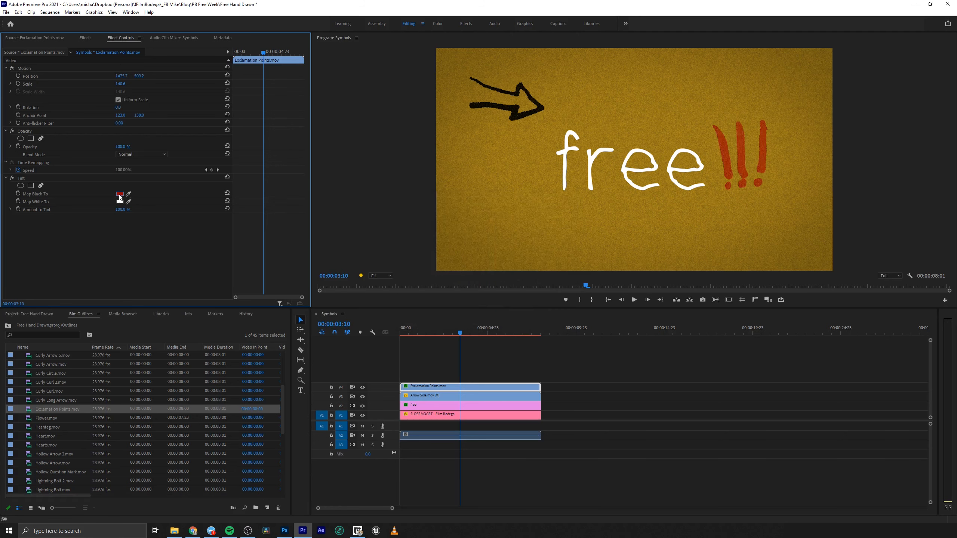
Change the Map Black To colour of the exclamation points' Tint to white.
click(120, 200)
click(555, 214)
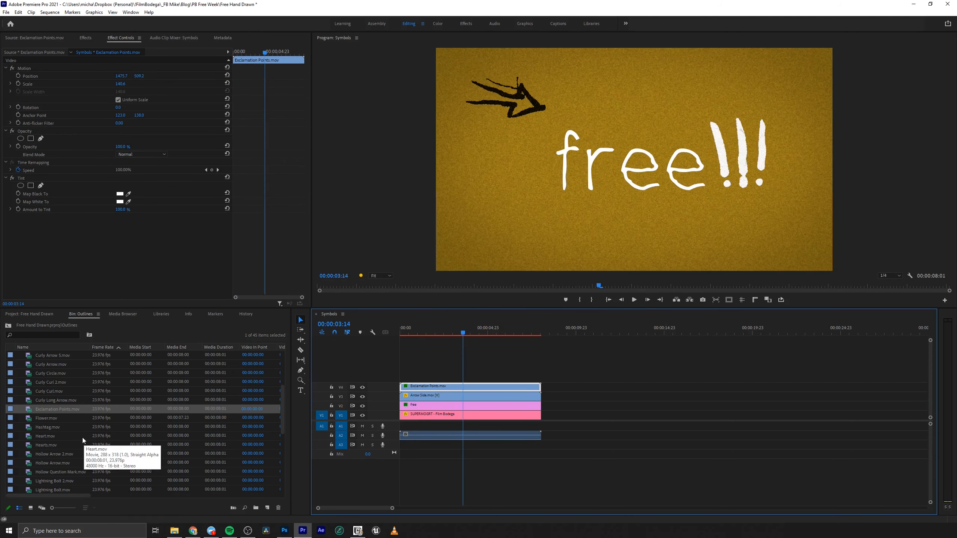
Add Clouds.mov on a new track above the exclamation points, tilt it 8°, and move it to the frame's lower right corner.
scroll(45, 446, up, 3)
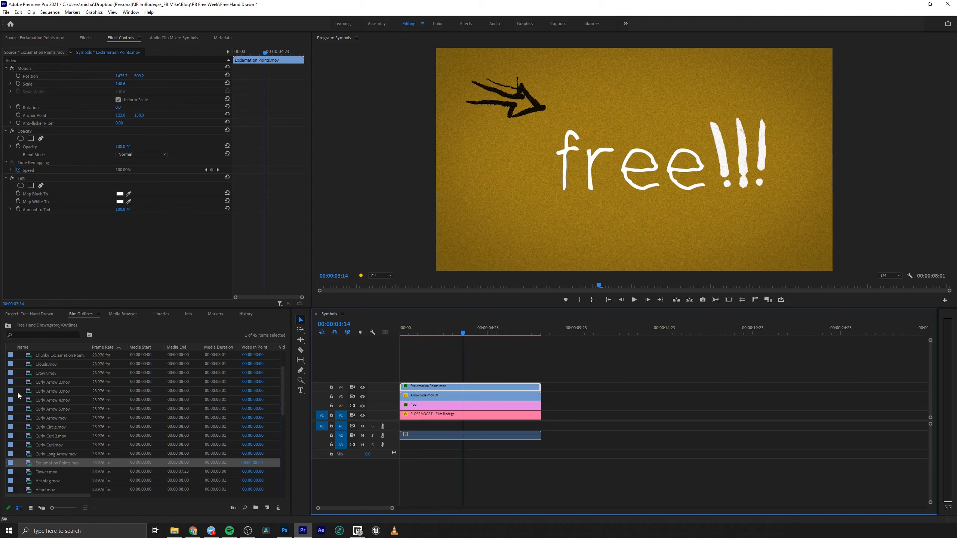
click(32, 374)
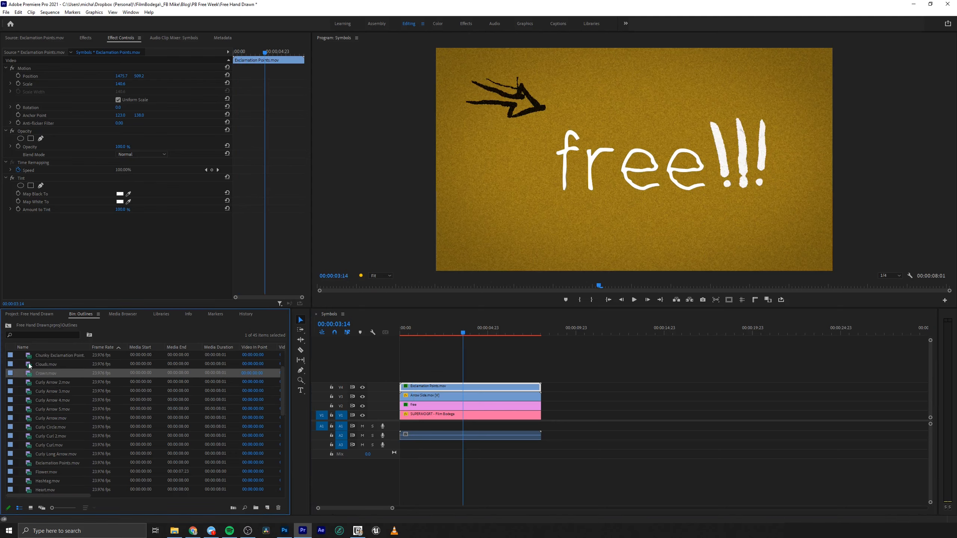
double_click(29, 365)
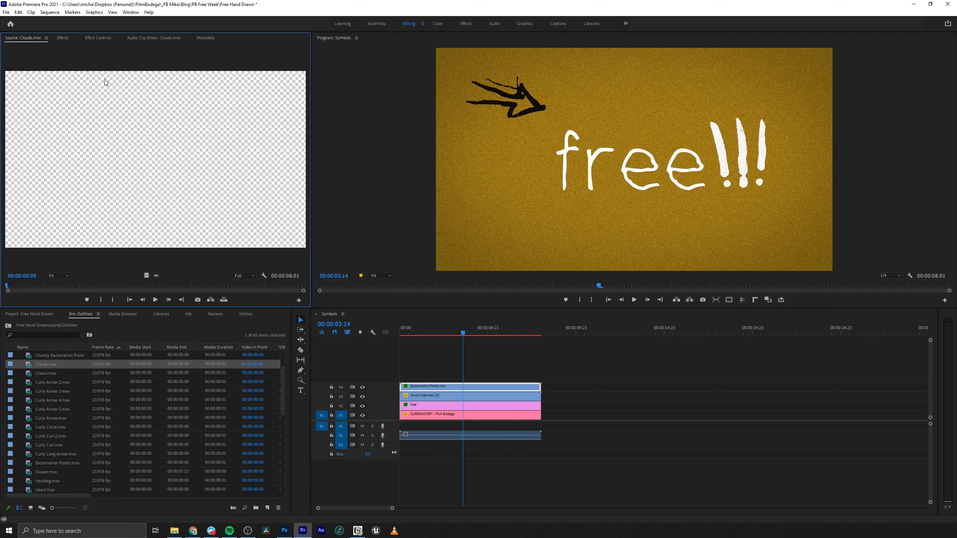
drag(108, 286, 405, 375)
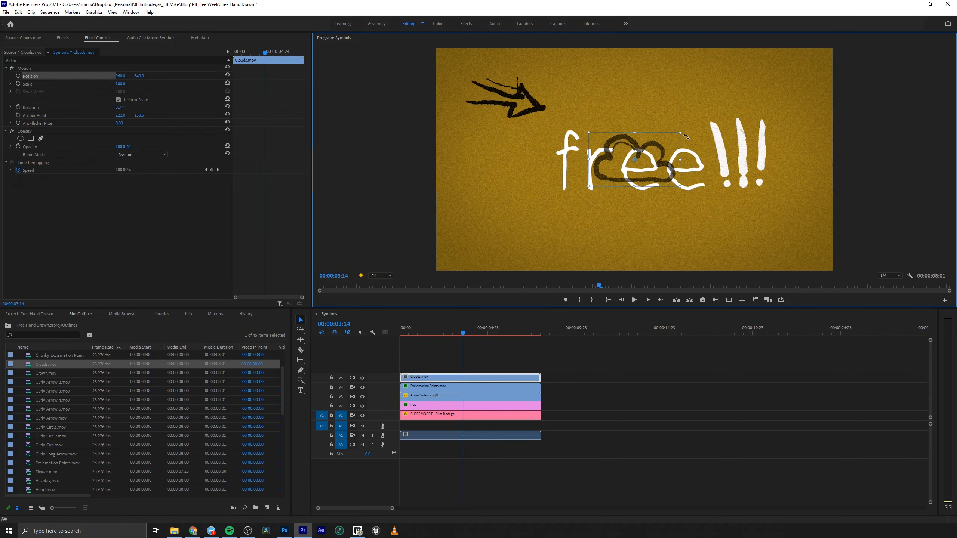
drag(682, 129, 686, 137)
drag(637, 160, 776, 223)
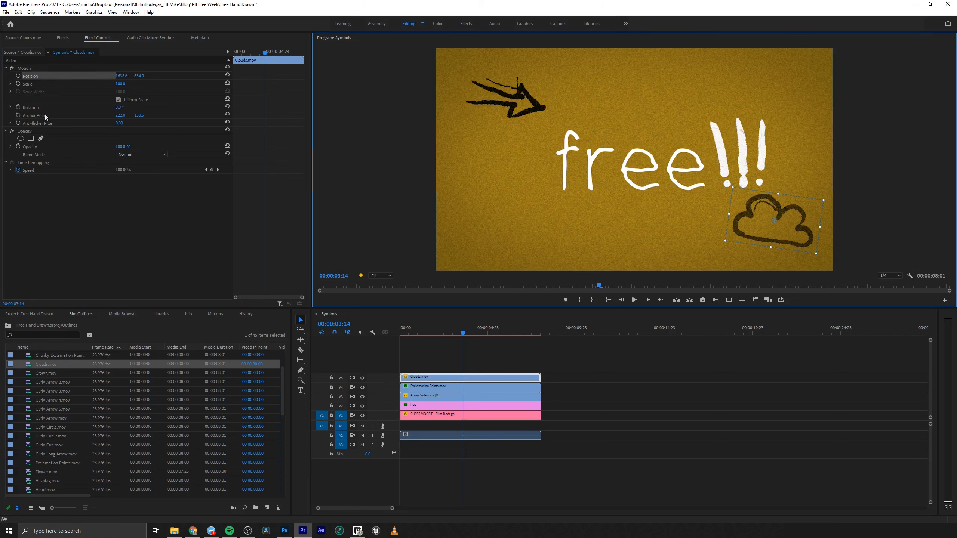
Apply Tint to the Clouds.mov clip and map its black to dark grey.
click(63, 38)
drag(22, 106, 423, 379)
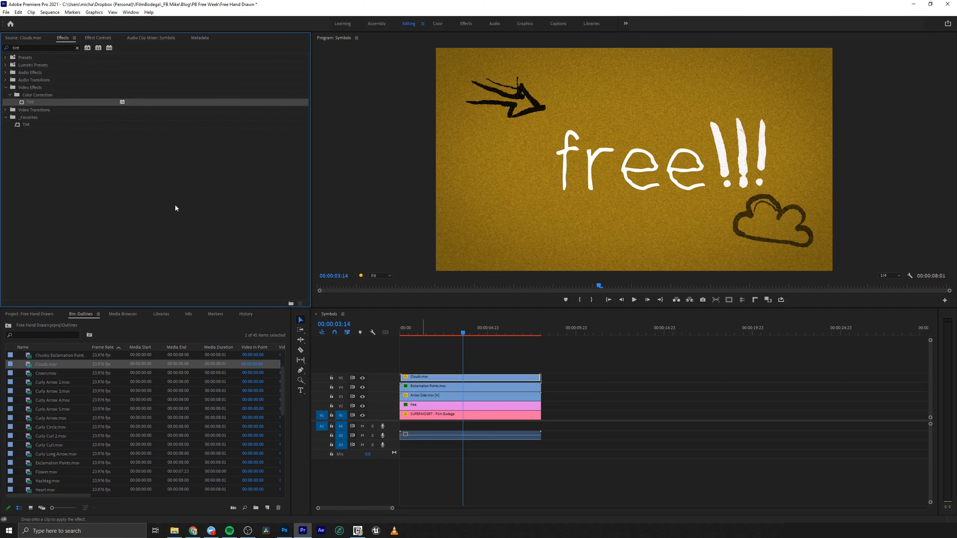
click(102, 37)
click(120, 194)
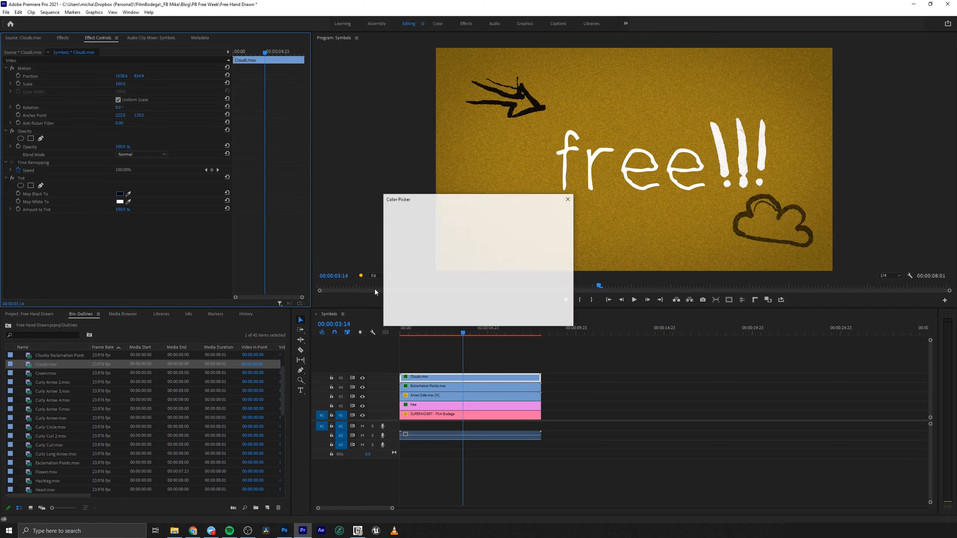
drag(388, 218, 389, 242)
click(562, 214)
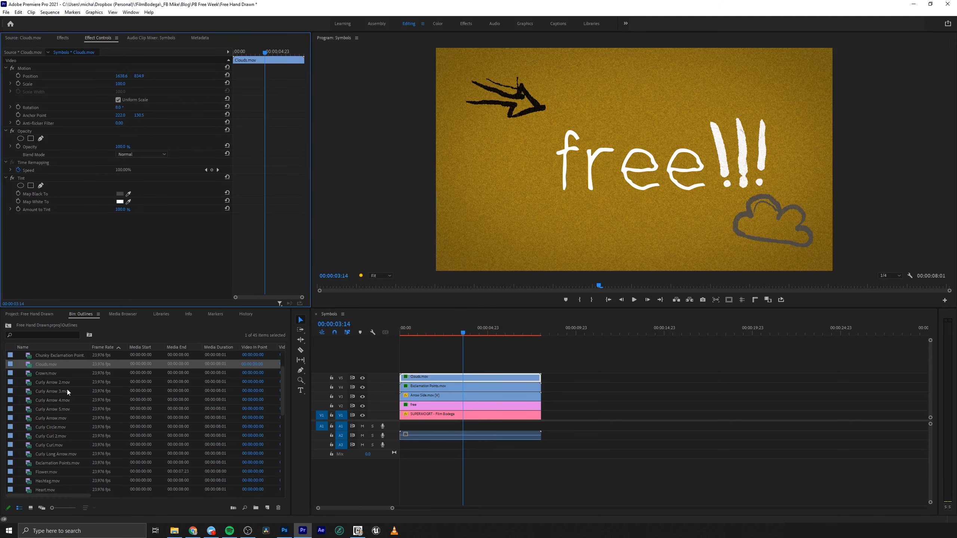
Preview Lightning Bolt.mov and place its video on a new track above the clouds at the sequence start.
scroll(60, 408, down, 1)
scroll(60, 407, down, 6)
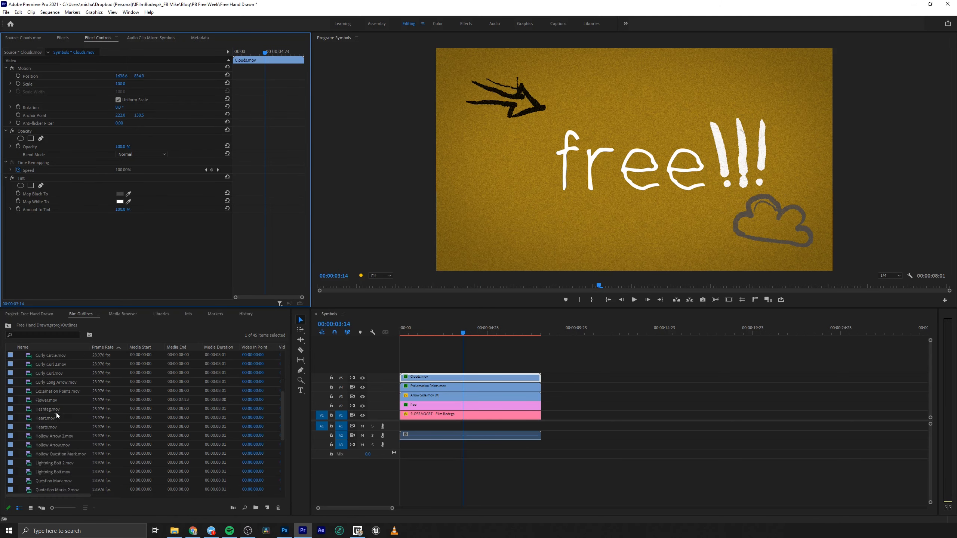
double_click(53, 437)
drag(36, 287, 93, 289)
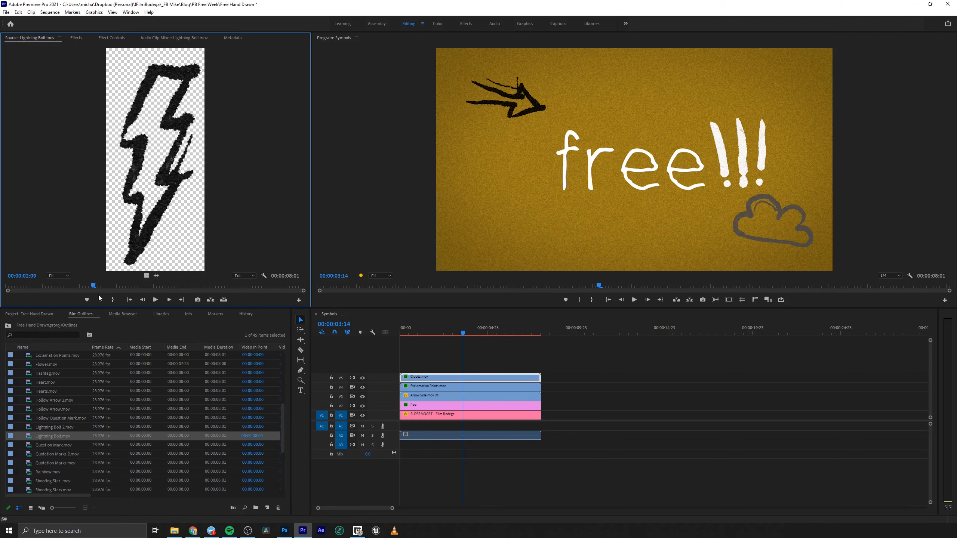
drag(147, 277, 396, 360)
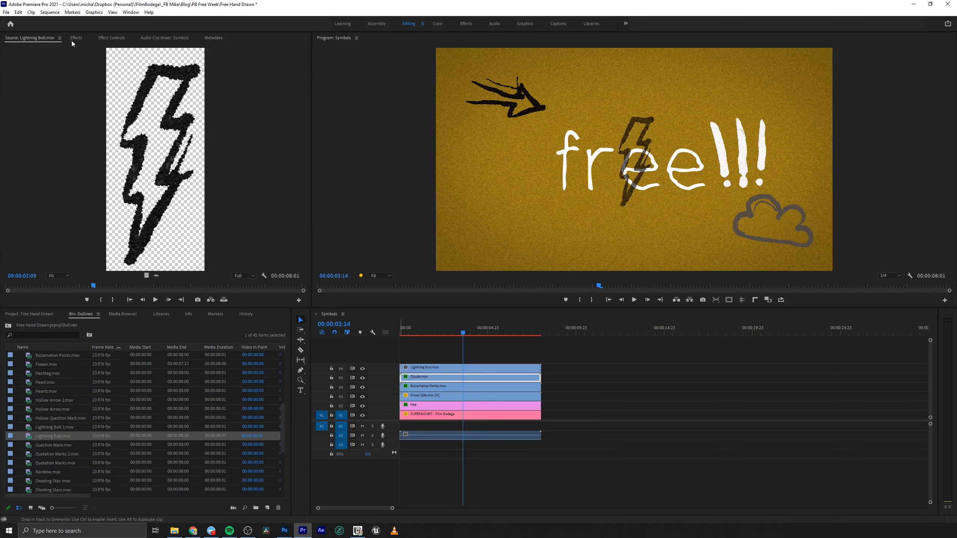
Apply Tint to the Lightning Bolt.mov clip and map its black to yellow.
click(76, 38)
drag(22, 105, 437, 367)
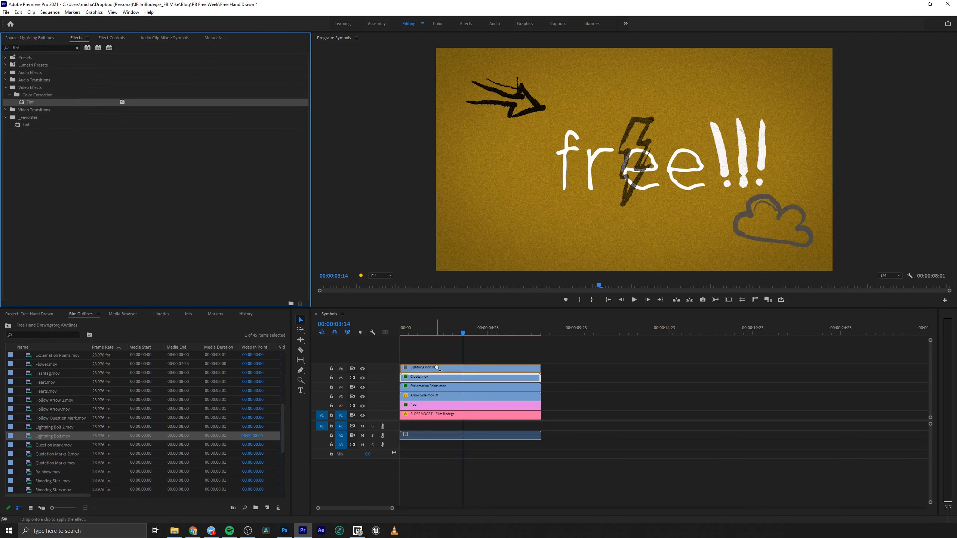
click(120, 39)
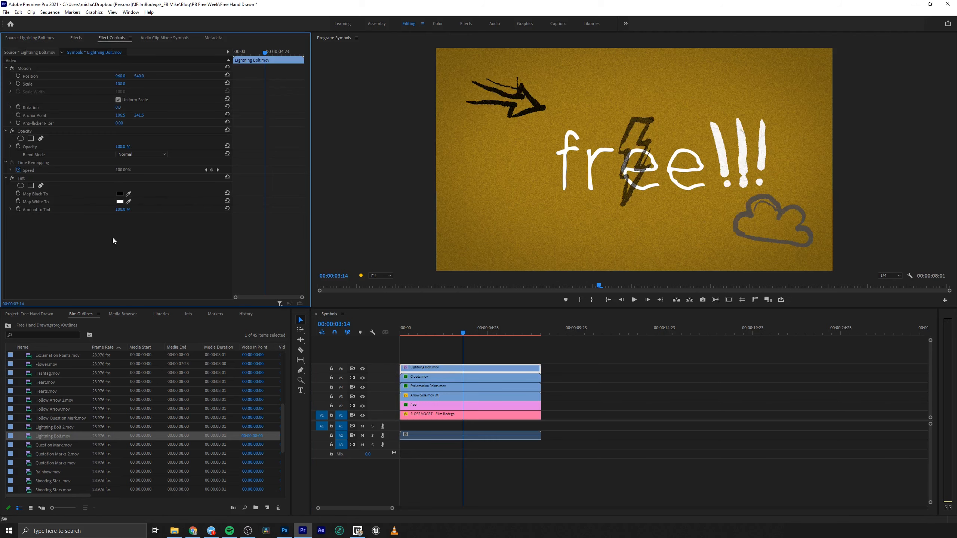
click(120, 195)
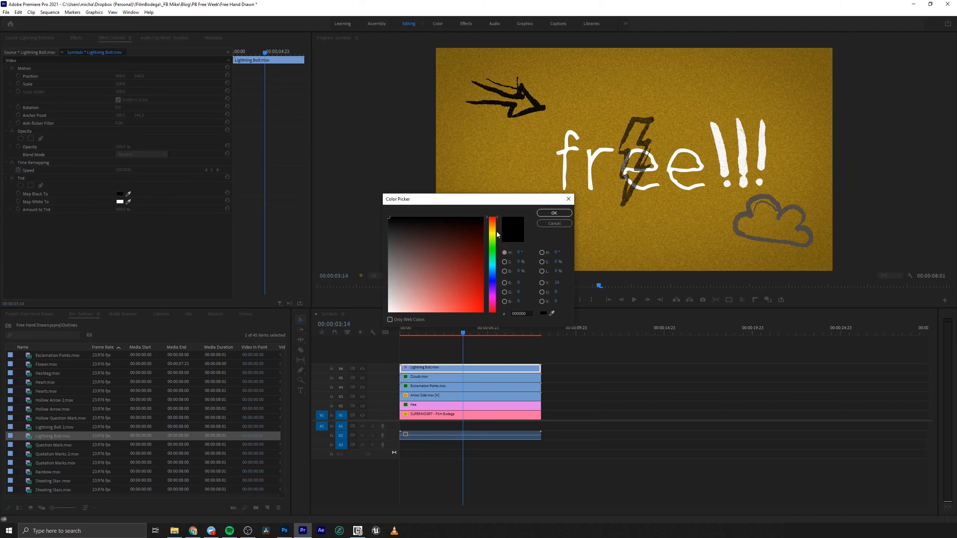
click(495, 232)
drag(470, 246, 471, 286)
click(546, 214)
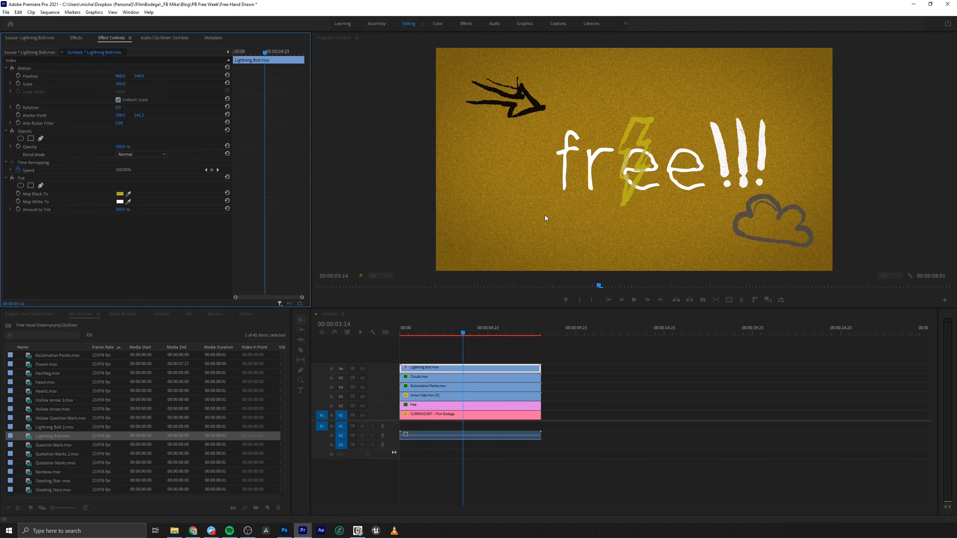
Shrink the Lightning Bolt.mov clip to about 64%, tilt it about 10.6°, and place it over the cloud.
click(61, 76)
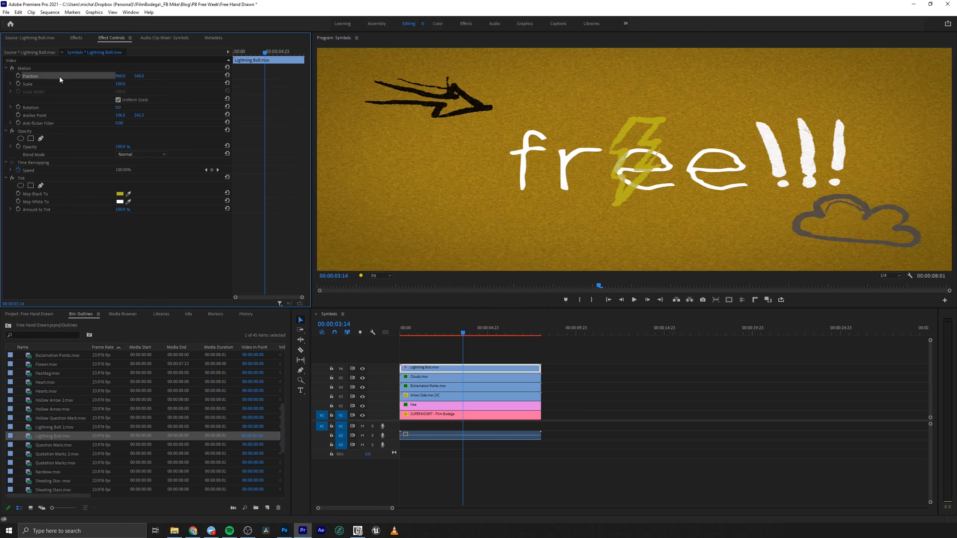
drag(662, 106, 664, 111)
drag(638, 147, 655, 134)
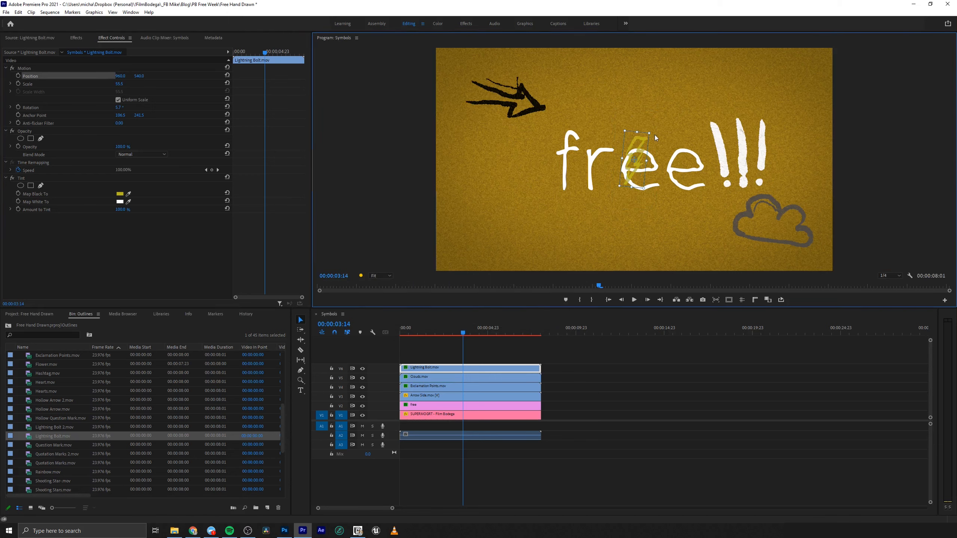
drag(761, 244, 773, 228)
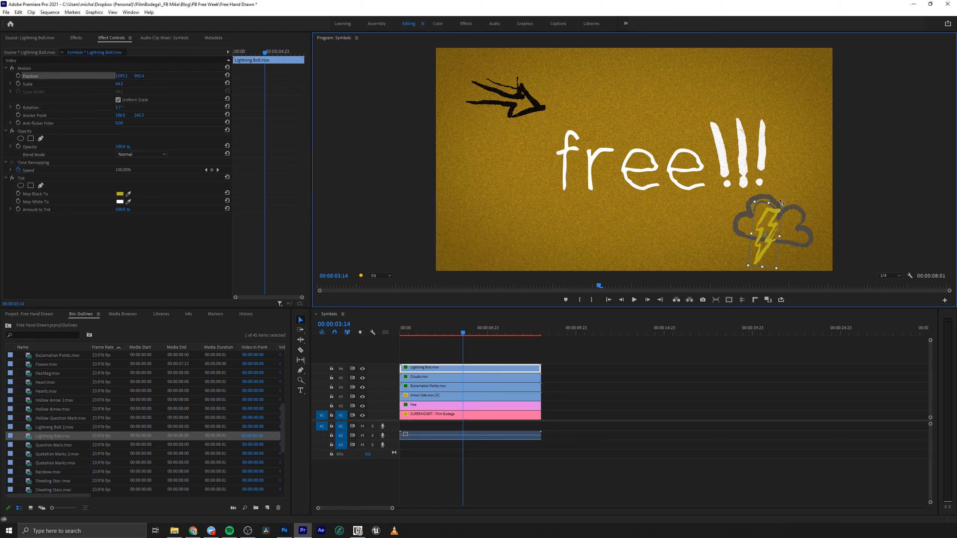
drag(789, 201, 790, 201)
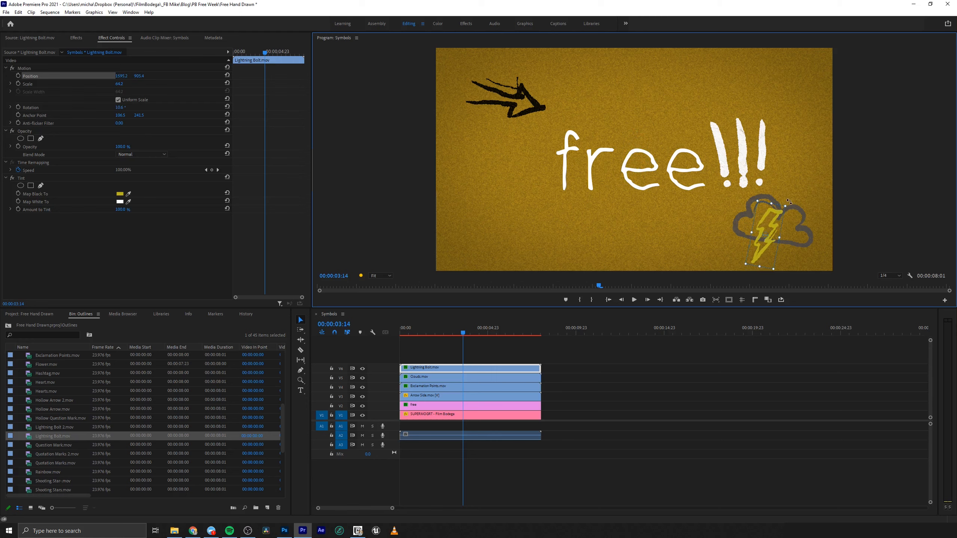
Move the Clouds.mov clip slightly upward relative to the lightning bolt.
click(491, 377)
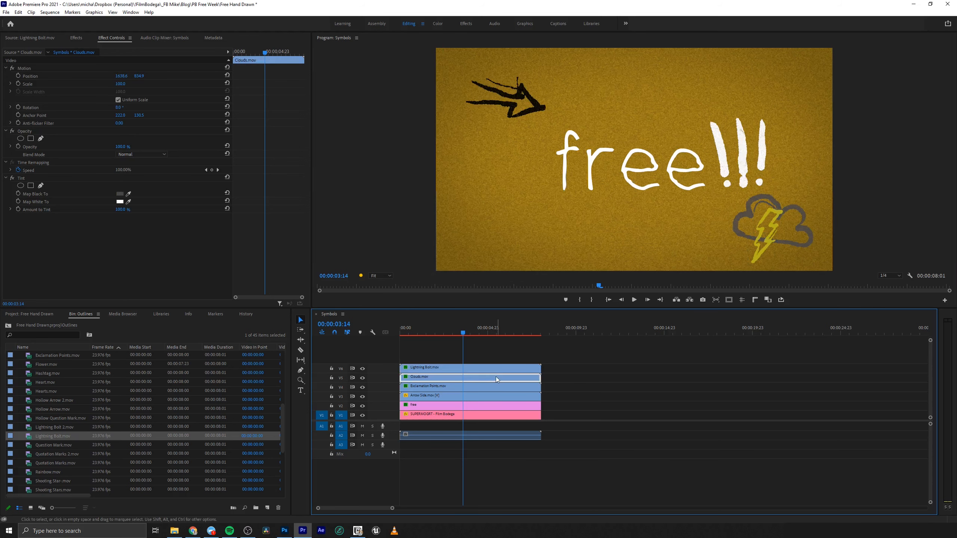
click(85, 77)
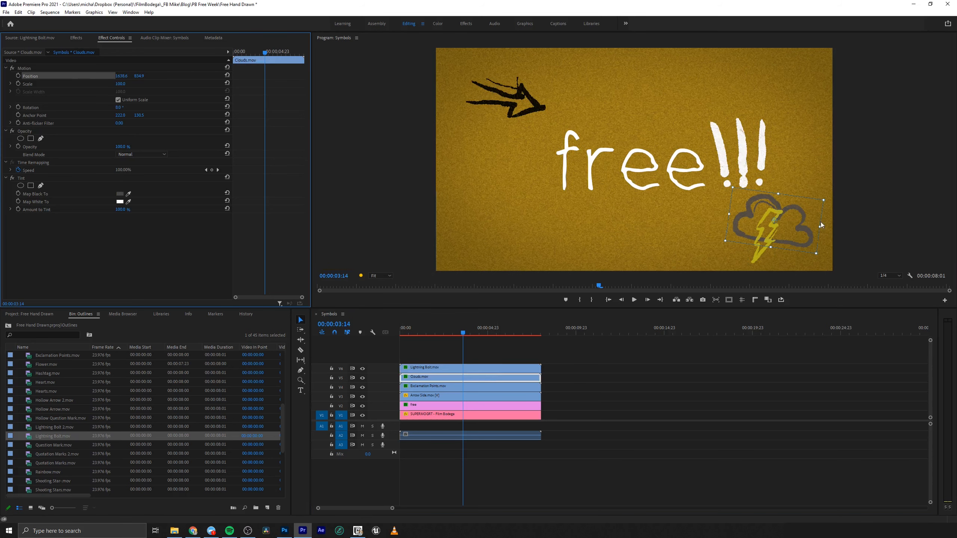
drag(801, 230, 803, 219)
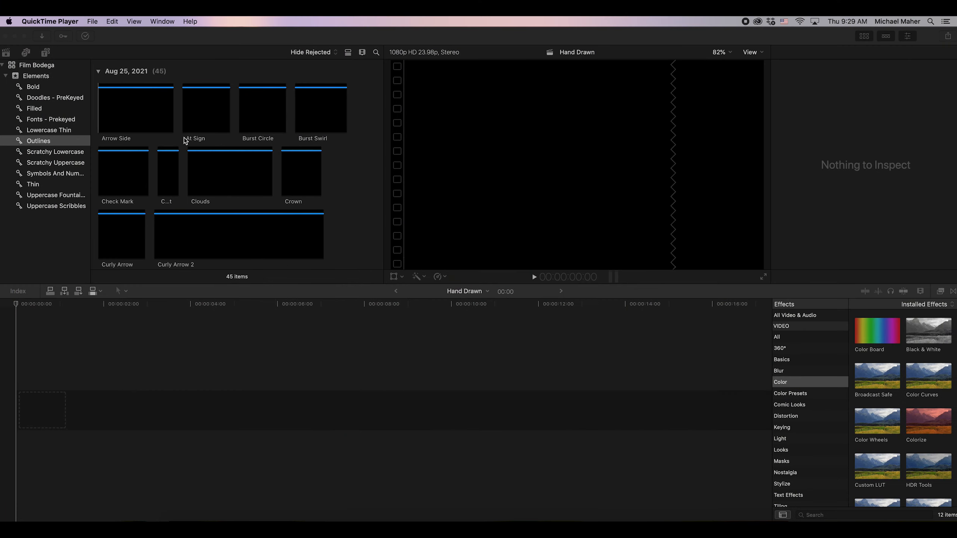
Switch to Final Cut Pro and add the Paper generator at the start of the Hand Drawn timeline.
click(191, 117)
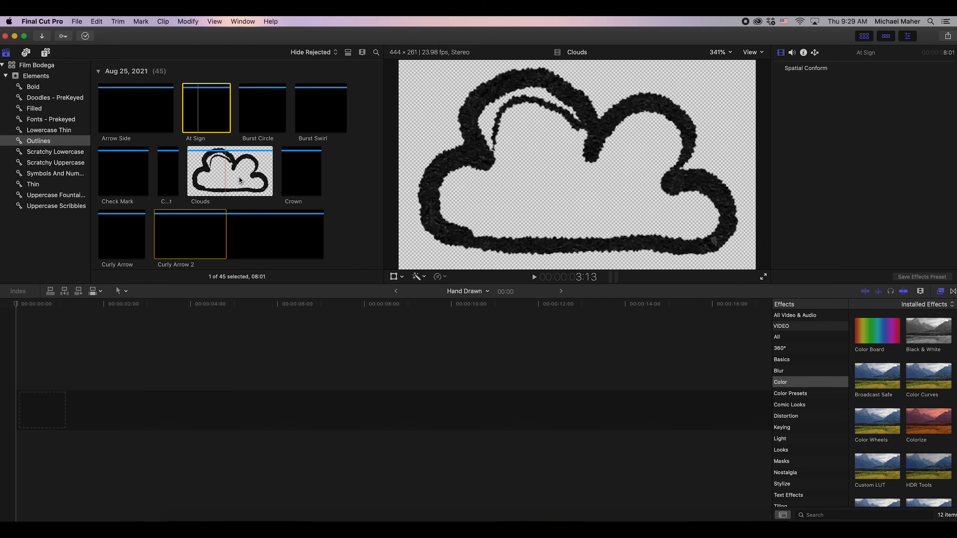
click(45, 52)
scroll(229, 218, down, 3)
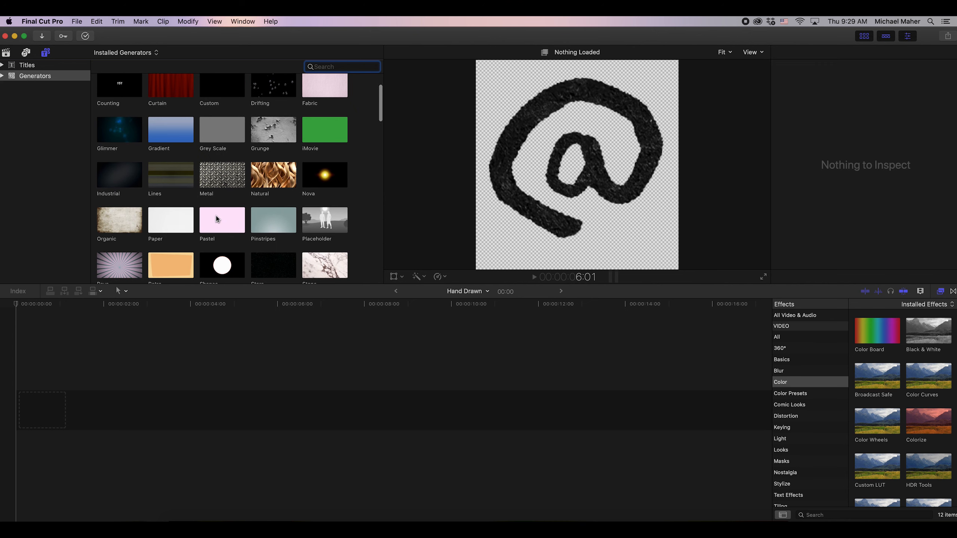
drag(193, 218, 41, 419)
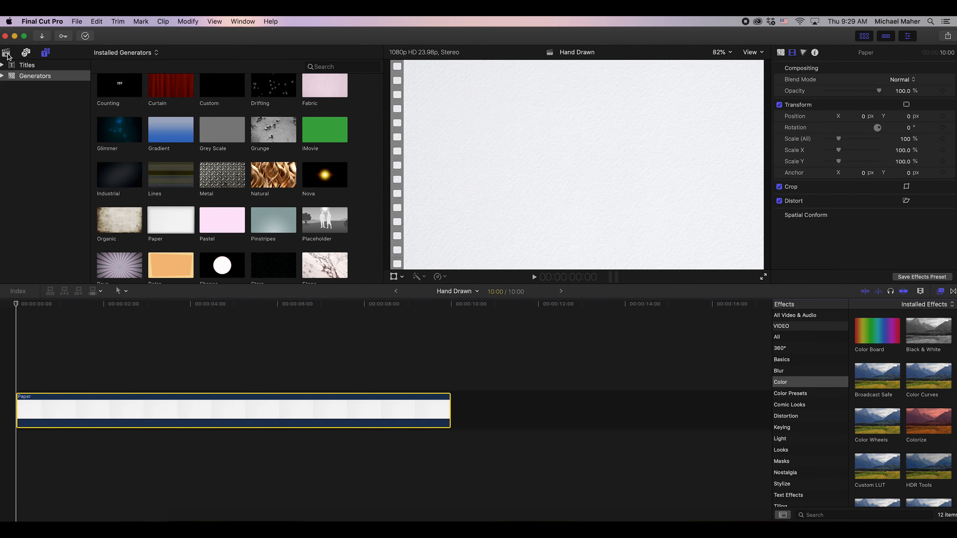
Connect the Arrow Side clip above the Paper background at the timeline start.
click(7, 56)
click(152, 114)
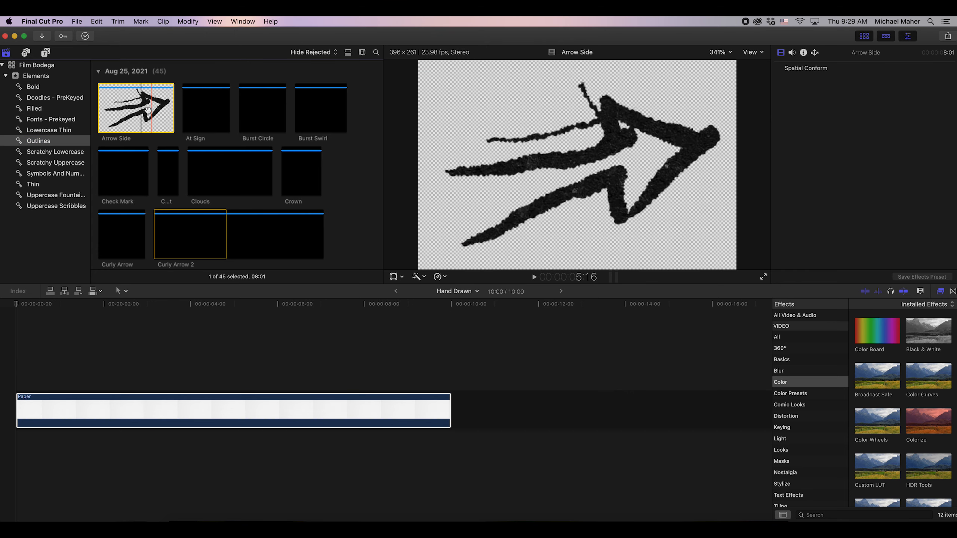
drag(152, 113, 17, 377)
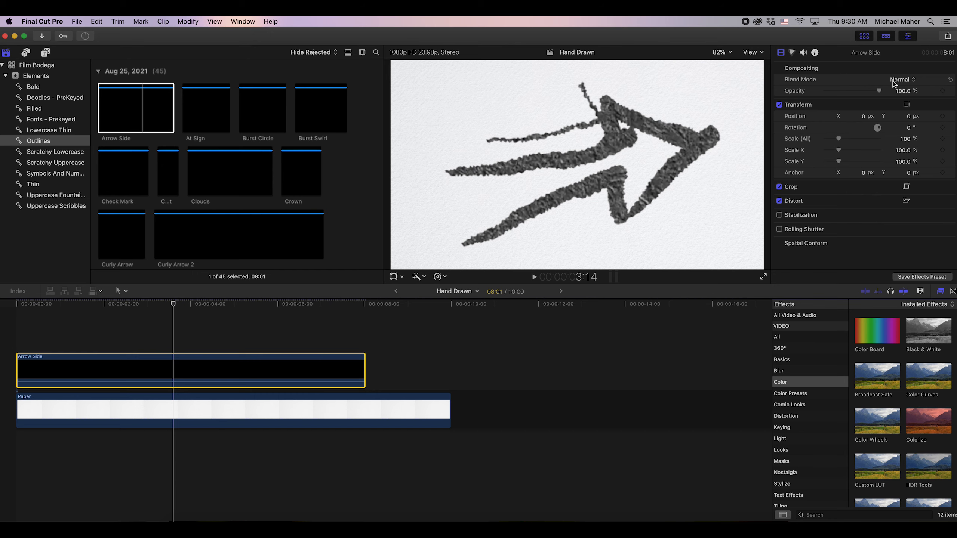
Shrink, tilt and move the Arrow Side clip to the frame's upper left, trying the Darken blend mode and an opacity change.
click(904, 81)
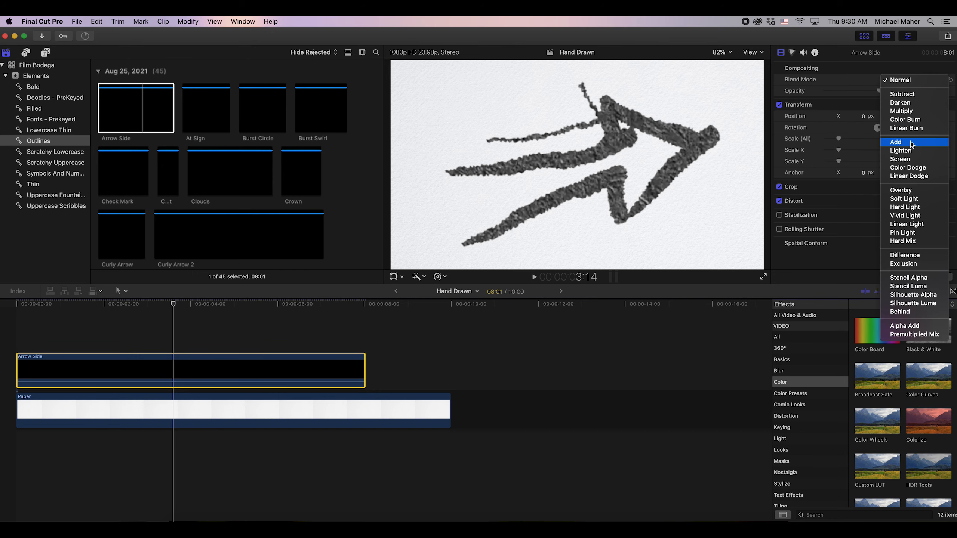
click(912, 104)
drag(879, 91, 898, 92)
drag(839, 139, 823, 117)
drag(910, 120, 910, 120)
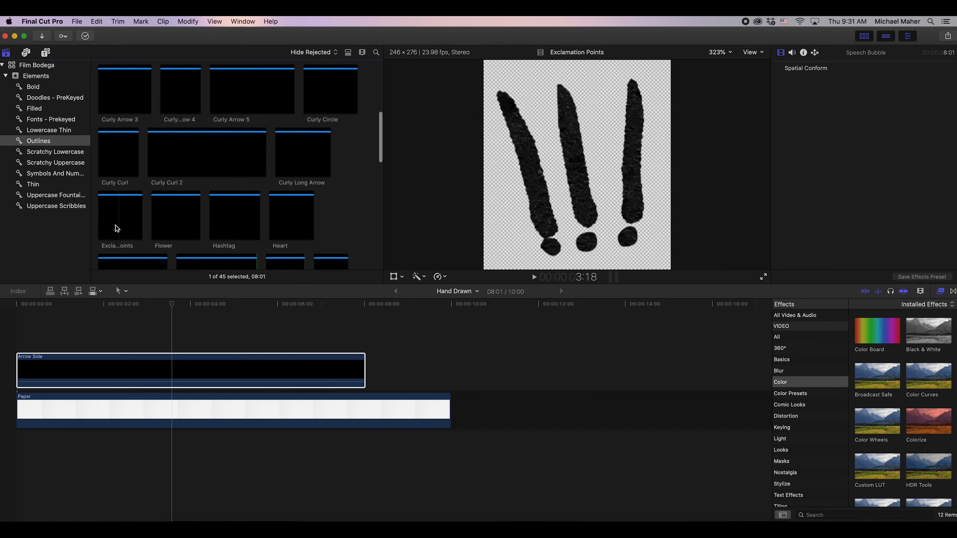
Connect the Exclamation Points clip above Arrow Side at the timeline start and apply the Colorize effect to it.
drag(117, 229, 18, 338)
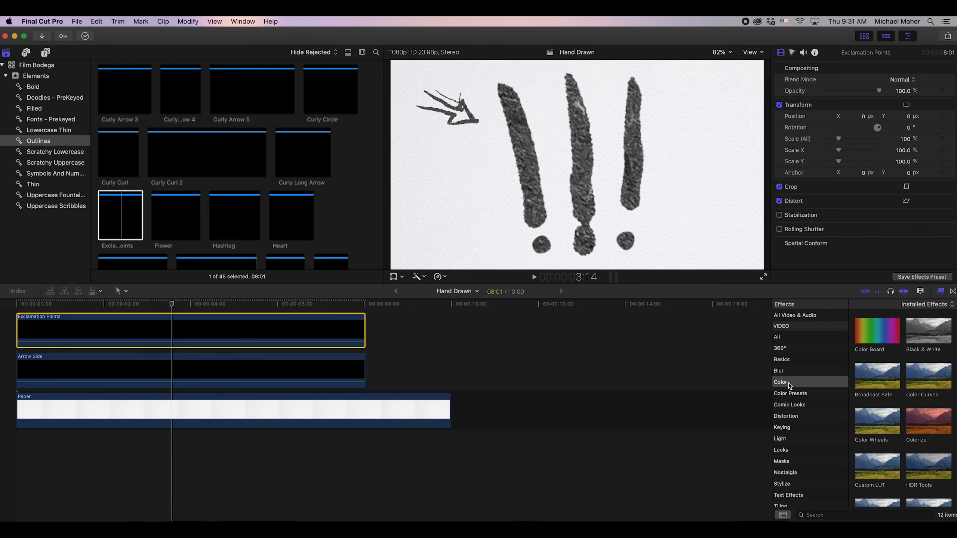
drag(935, 421, 252, 342)
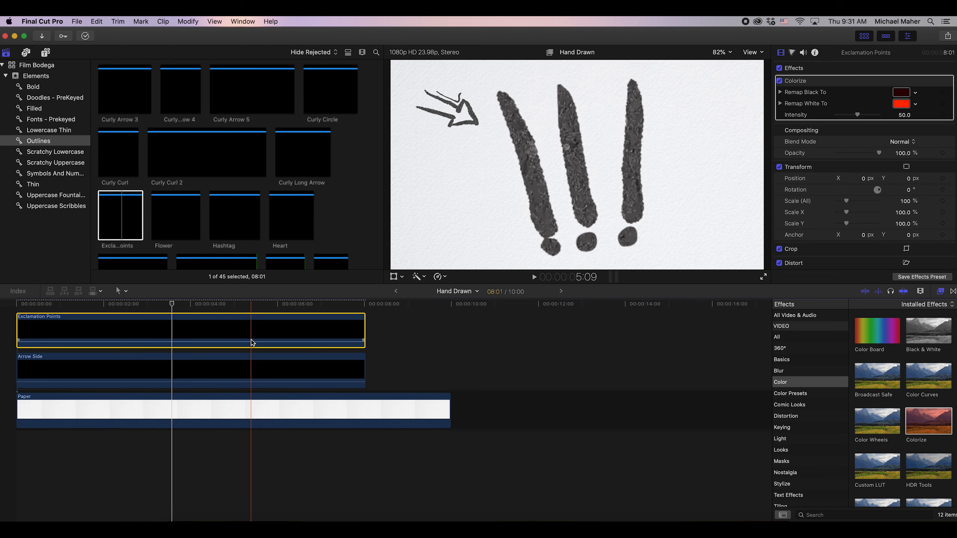
Remap the Exclamation Points clip's black to bright green and its white to a near-white tone in Colorize.
click(902, 92)
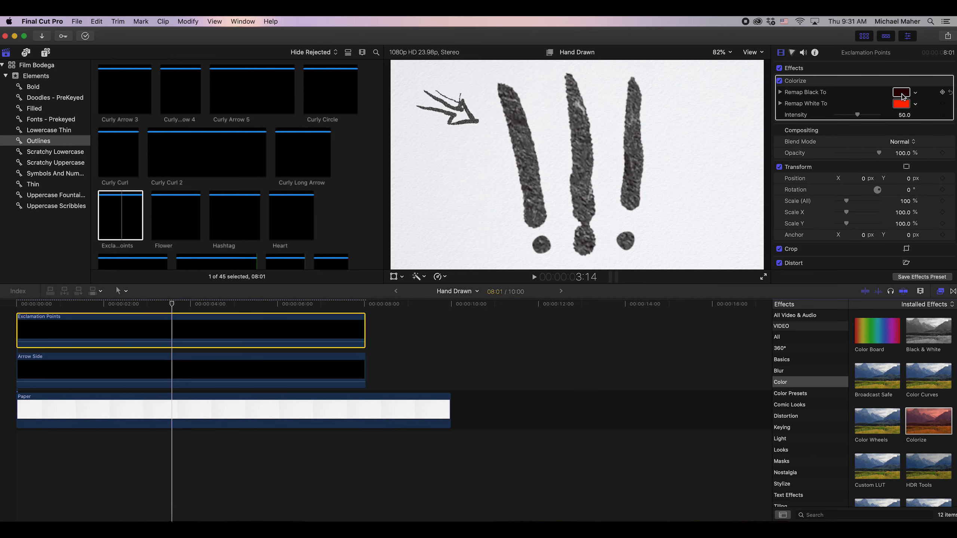
drag(854, 274, 777, 275)
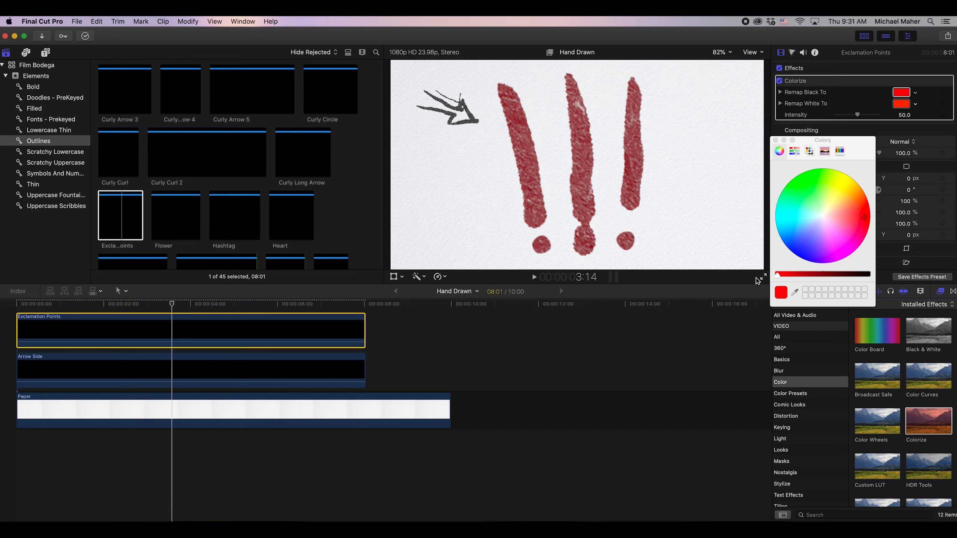
click(800, 181)
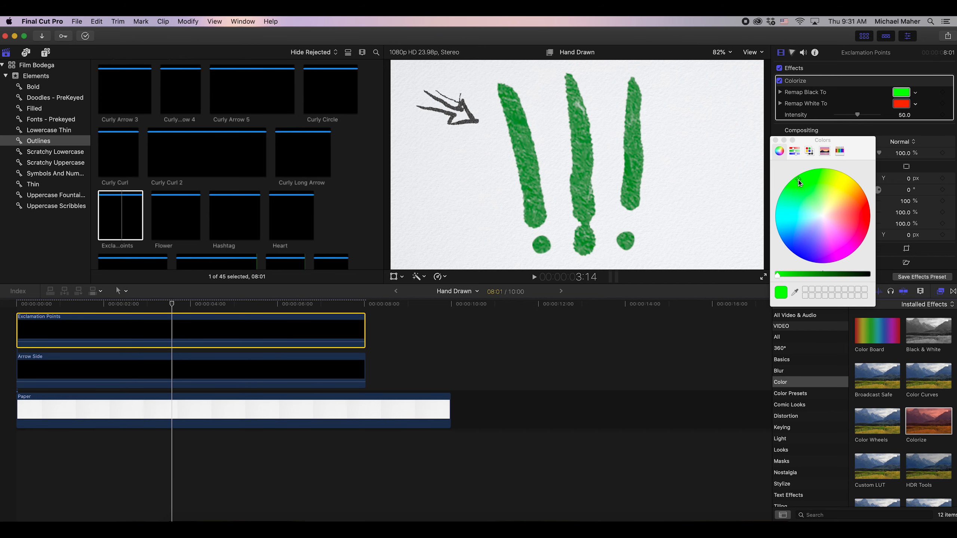
click(902, 104)
click(826, 217)
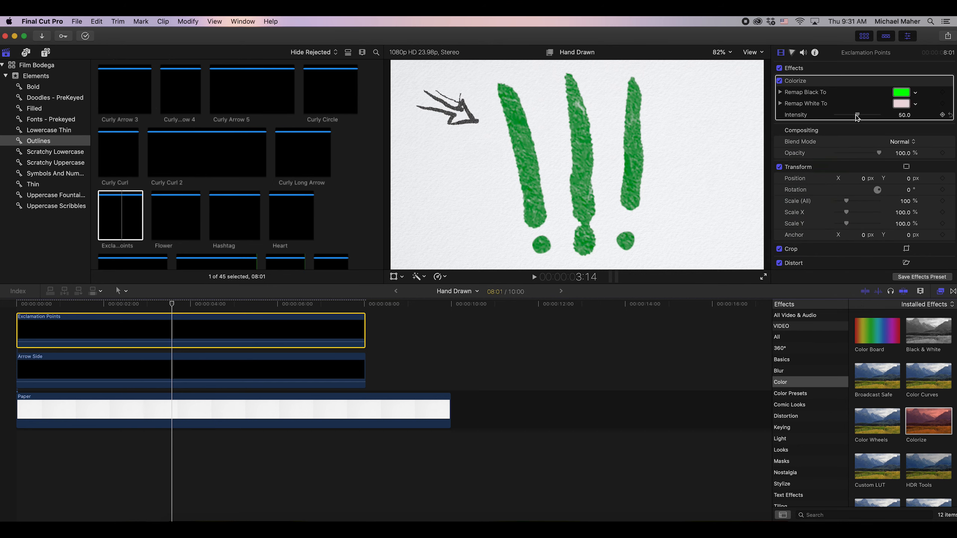
Raise the Colorize intensity to about 89.31 and play the timeline from the start.
drag(857, 117, 904, 118)
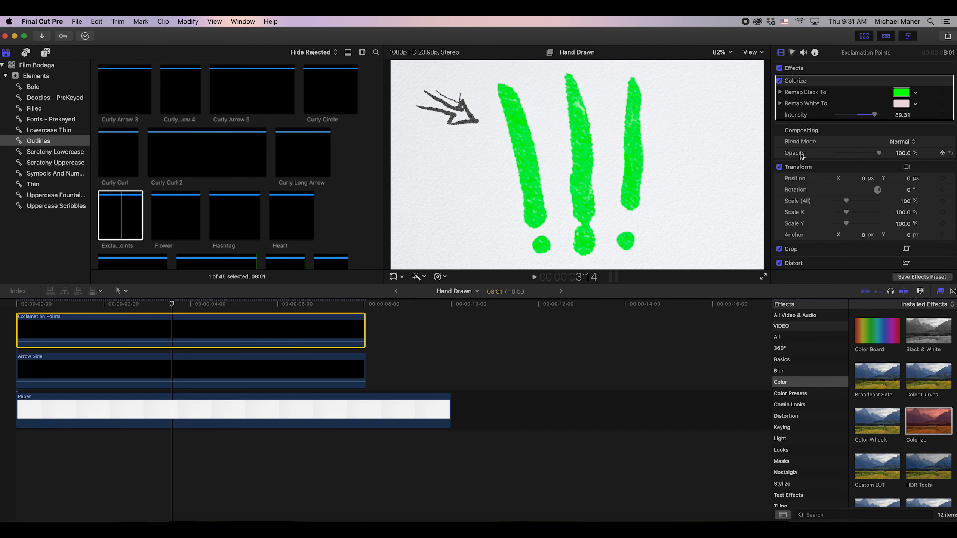
click(23, 305)
key(space)
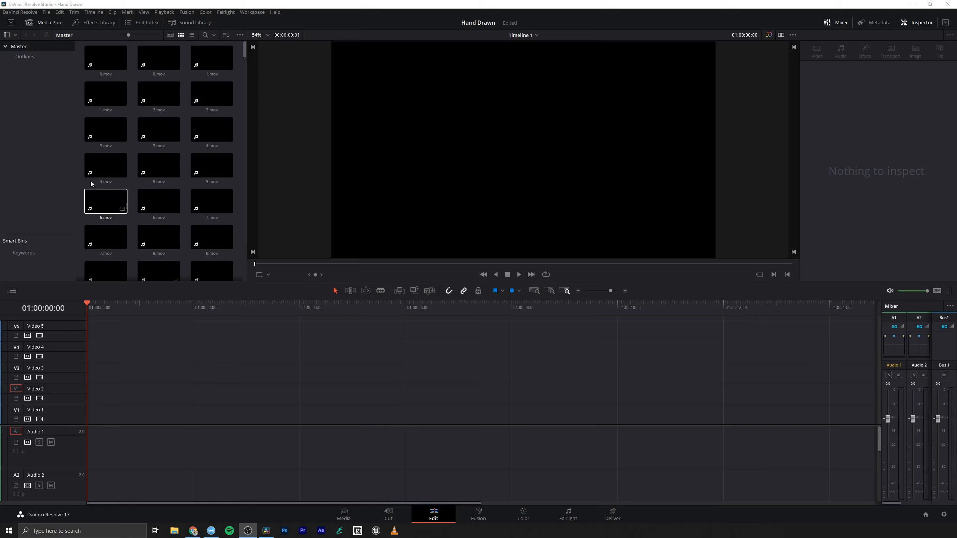
Switch to DaVinci Resolve and add a Solid Color generator to Video 1 at the start of Timeline 1.
click(97, 23)
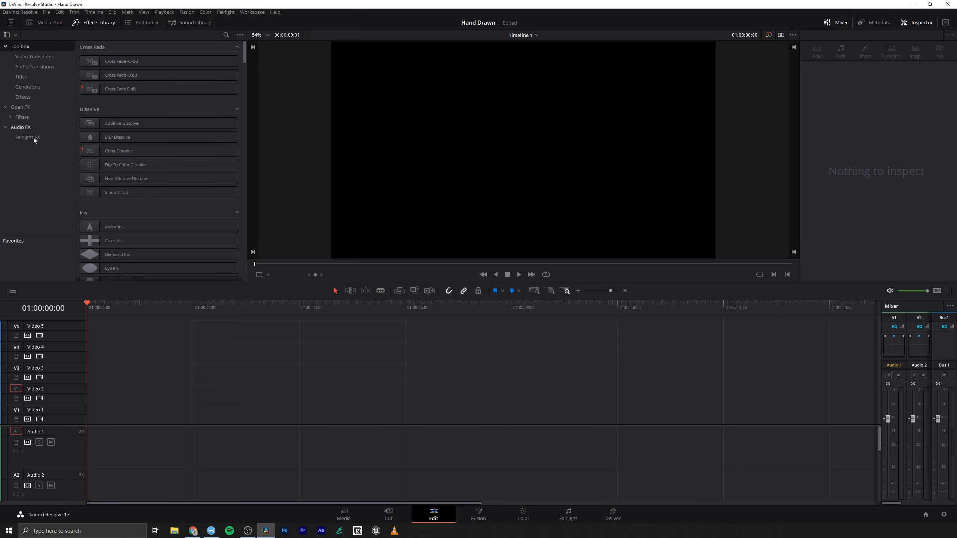
click(39, 86)
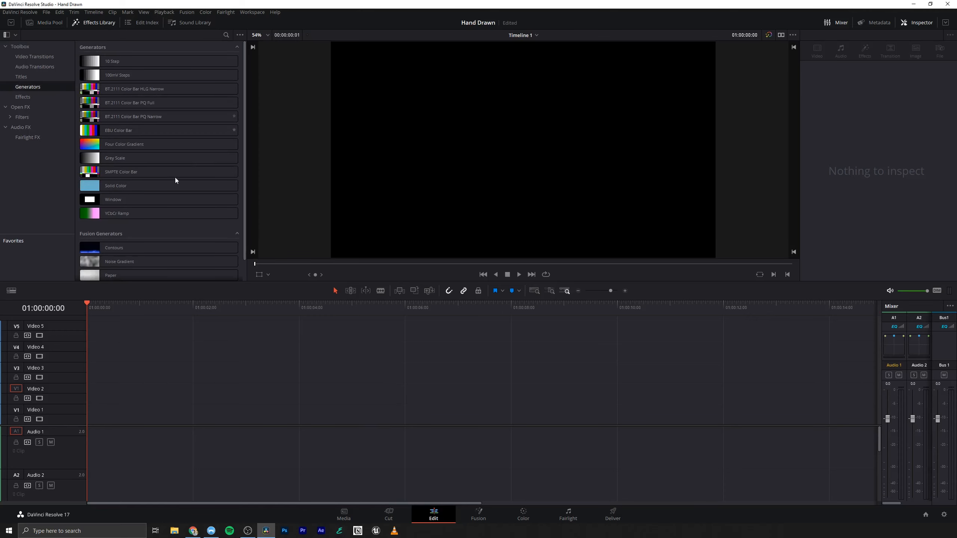
drag(115, 186, 120, 413)
click(129, 412)
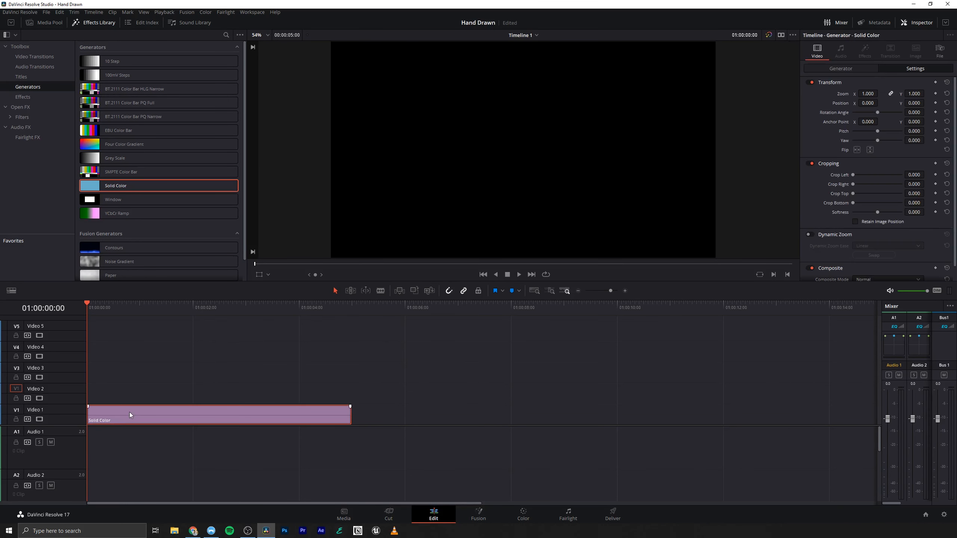
Set the Solid Color generator's color to white.
click(850, 70)
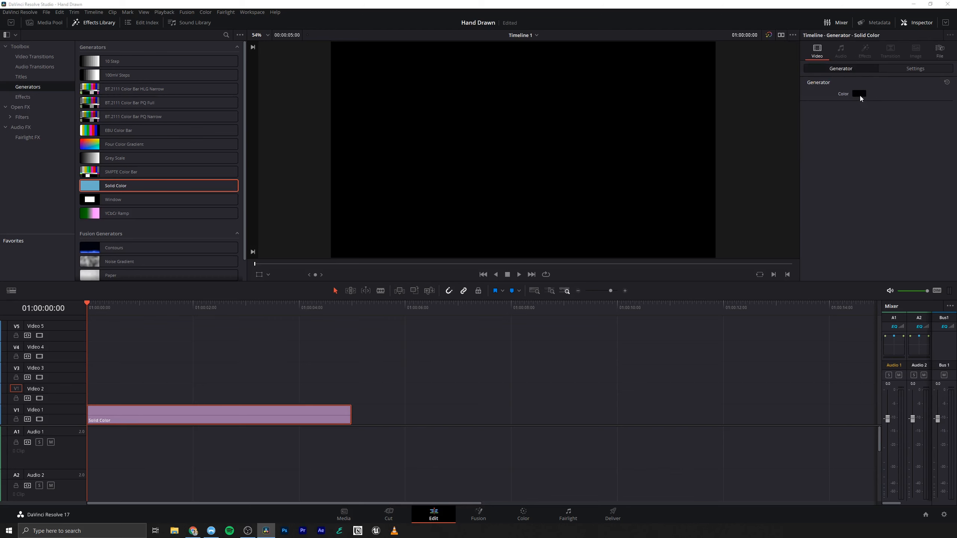
click(860, 95)
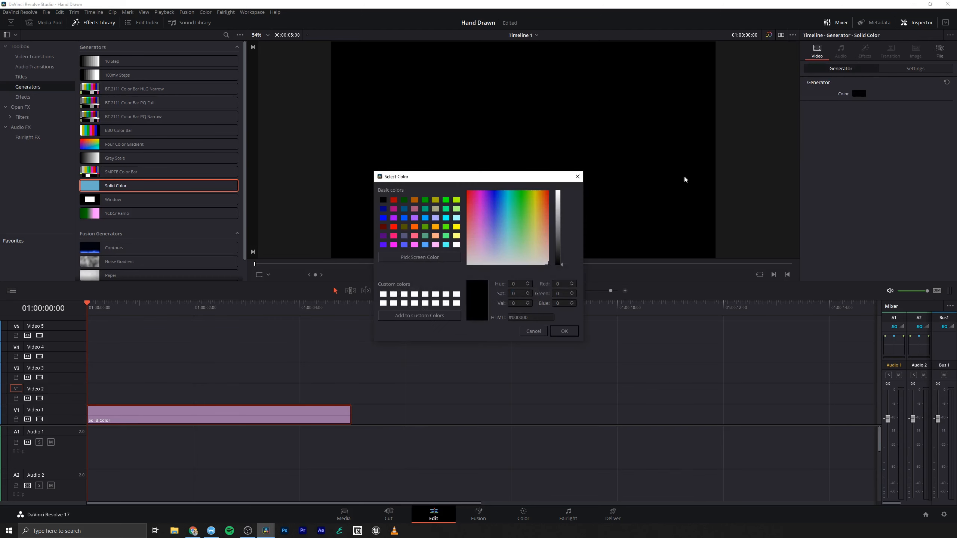
click(458, 245)
click(564, 331)
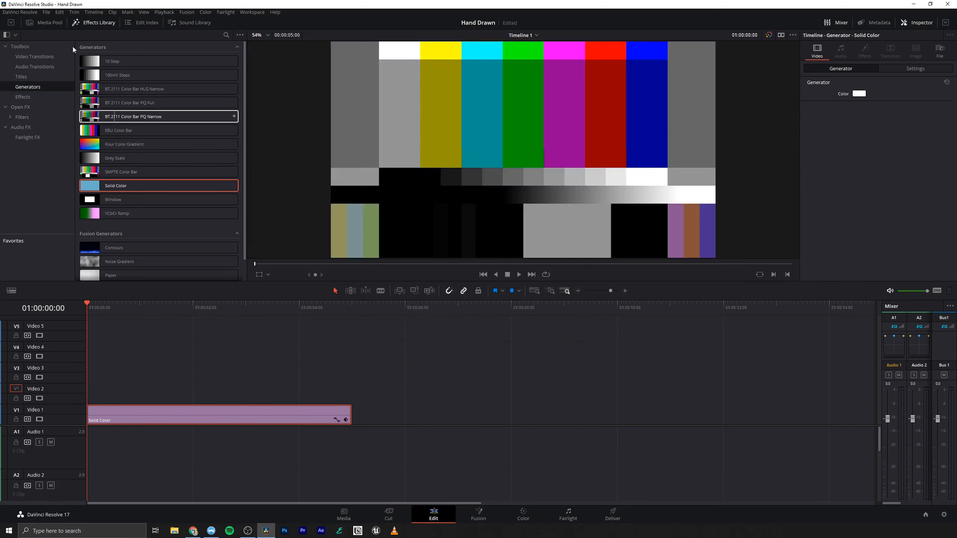
Add Arrow Side.mov to Video 2 at the timeline start and extend the Solid Color clip to match its length.
click(43, 23)
drag(108, 55, 86, 399)
click(344, 422)
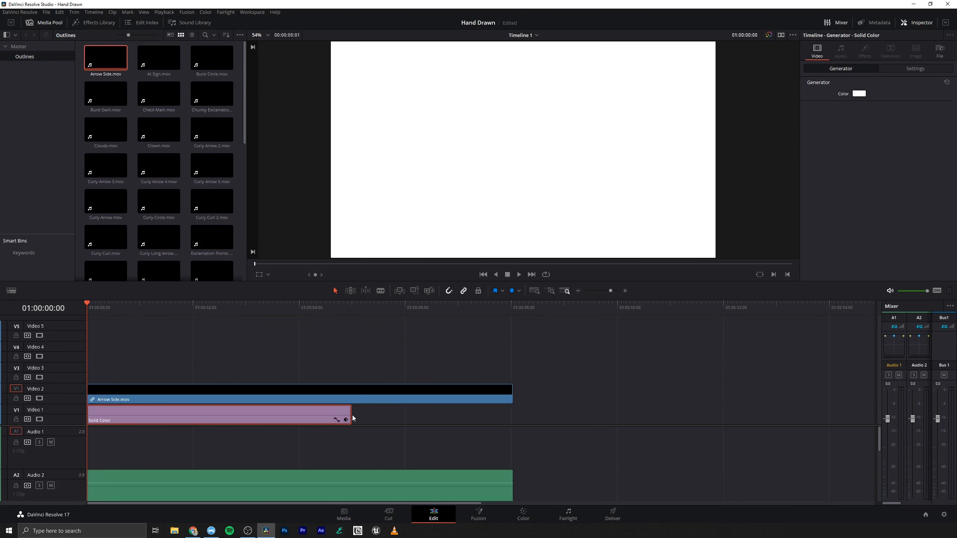
drag(398, 413, 514, 413)
Scale Arrow Side.mov to 0.220 zoom, rotate it to about -35.73, and move it to X -635 in the frame's upper left.
drag(126, 307, 246, 310)
click(205, 392)
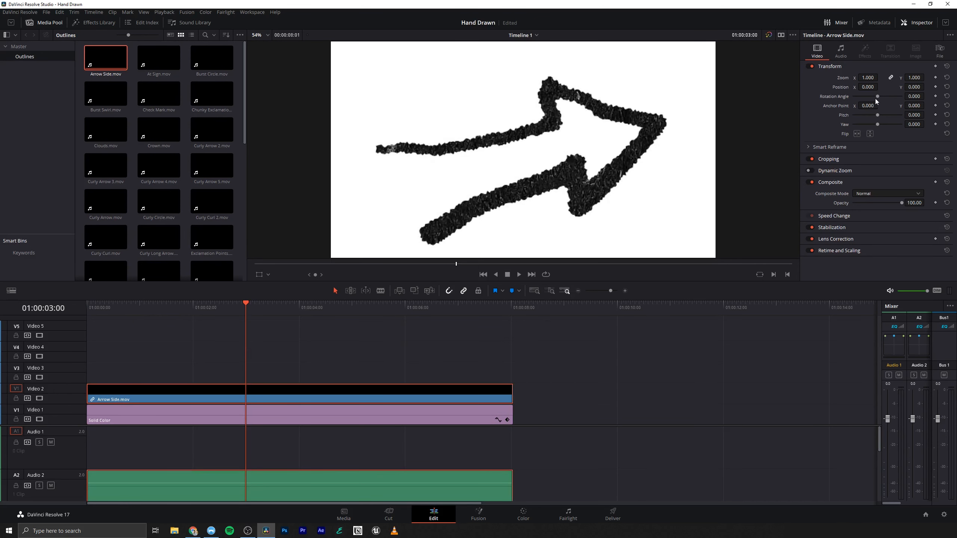
drag(878, 97, 648, 76)
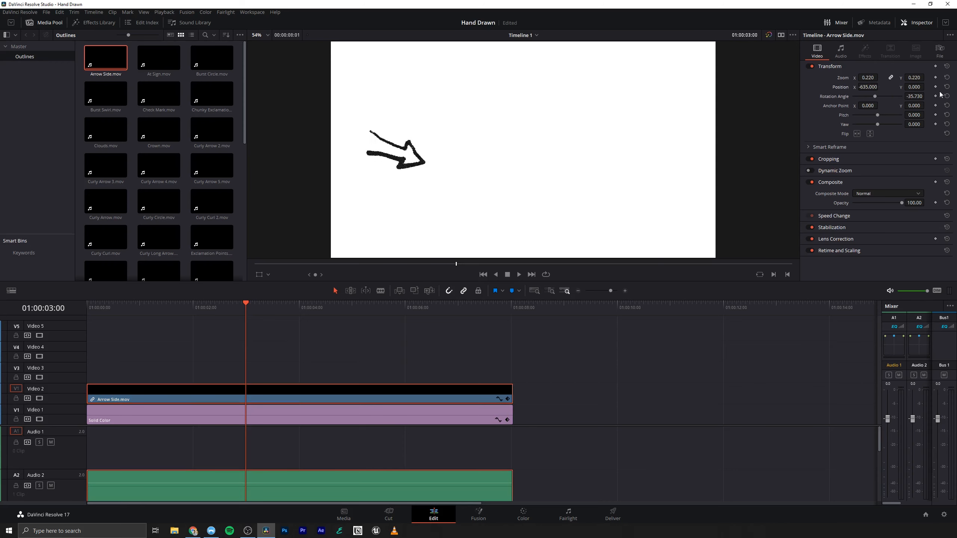
drag(912, 87, 956, 87)
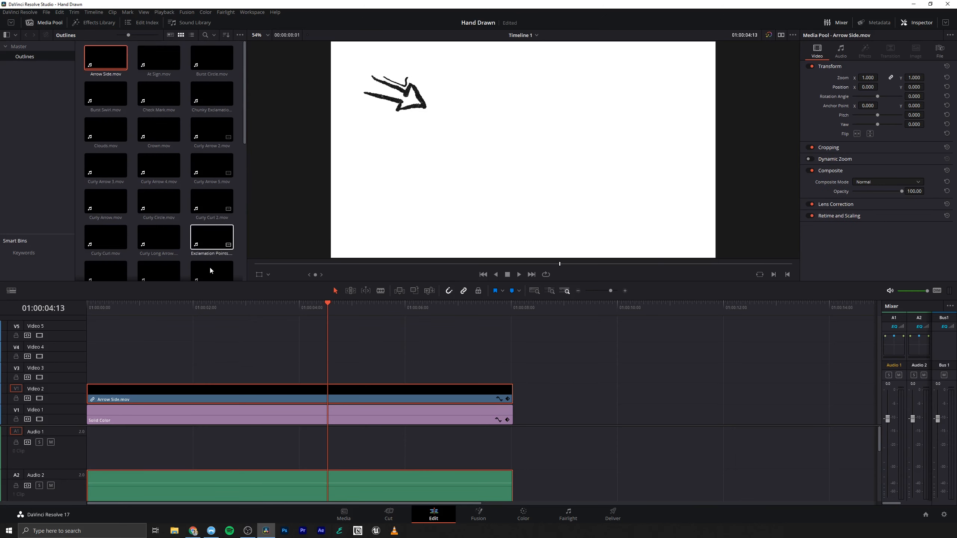